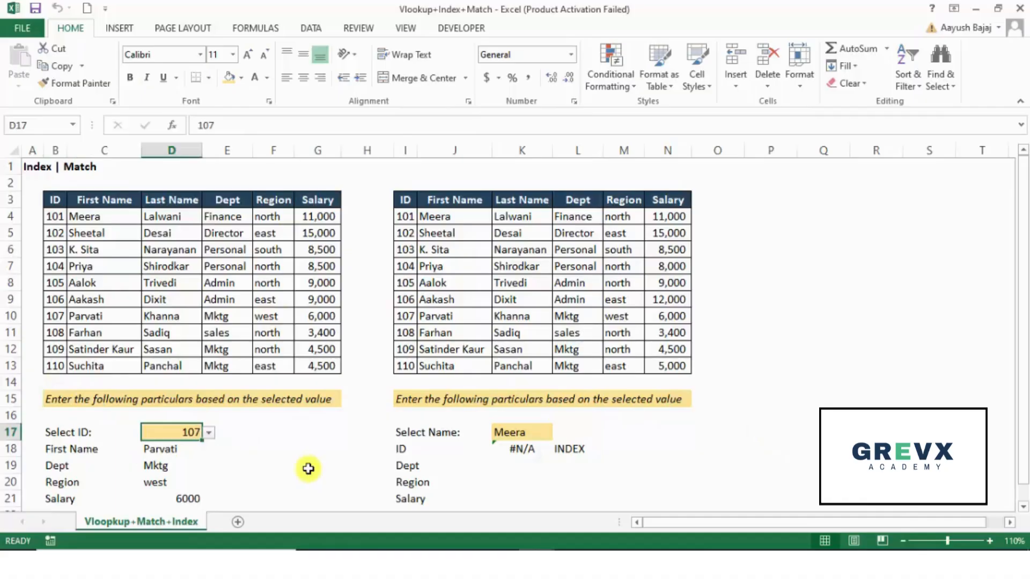
# - Browse the available IDs in D17 and inspect the VLOOKUP and MATCH formula in D18
pyautogui.hotkey('alt', 'Down')
pyautogui.press('Up')
pyautogui.press('Up')
pyautogui.press('Up')
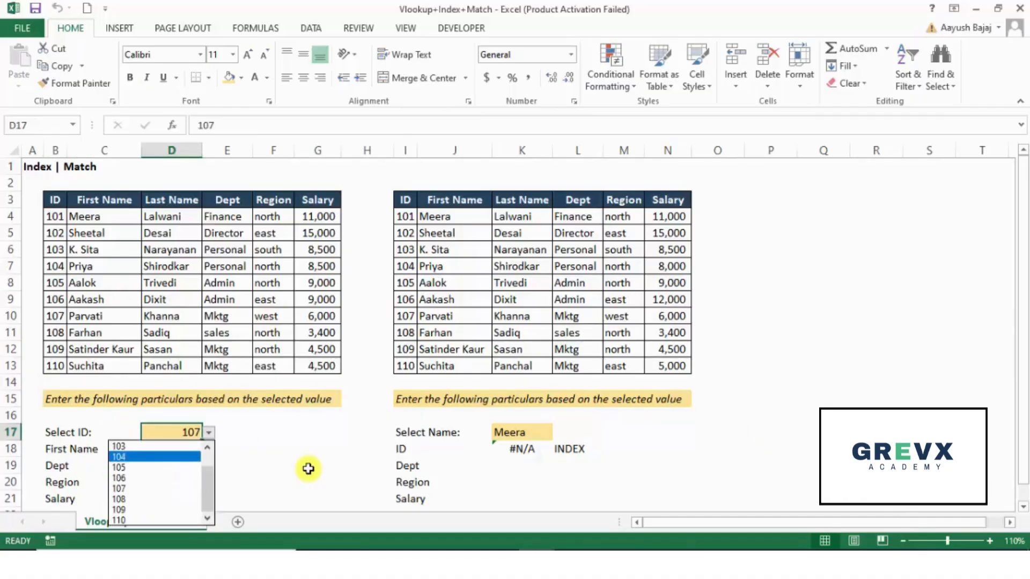
pyautogui.press('Escape')
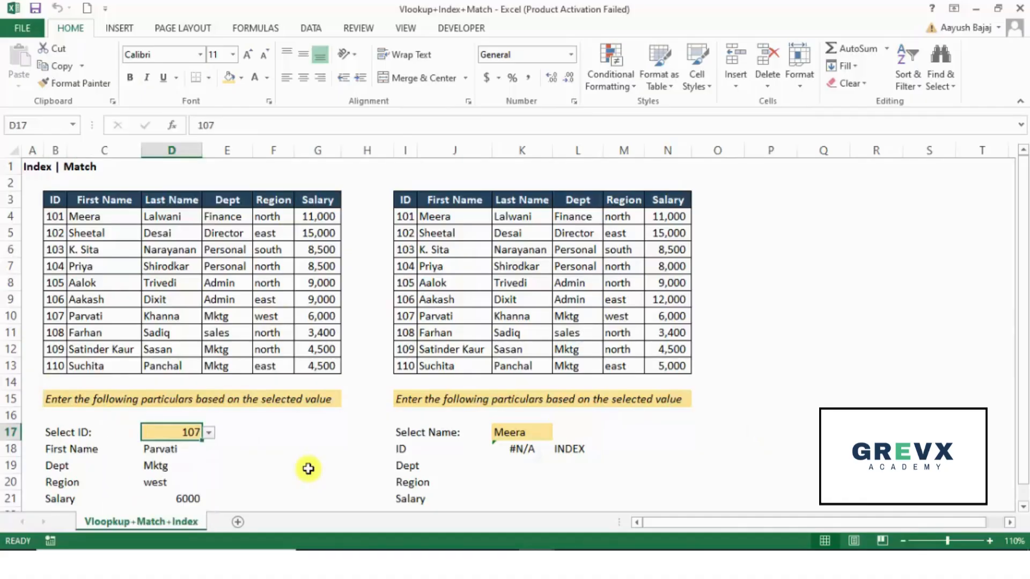
pyautogui.press('Down')
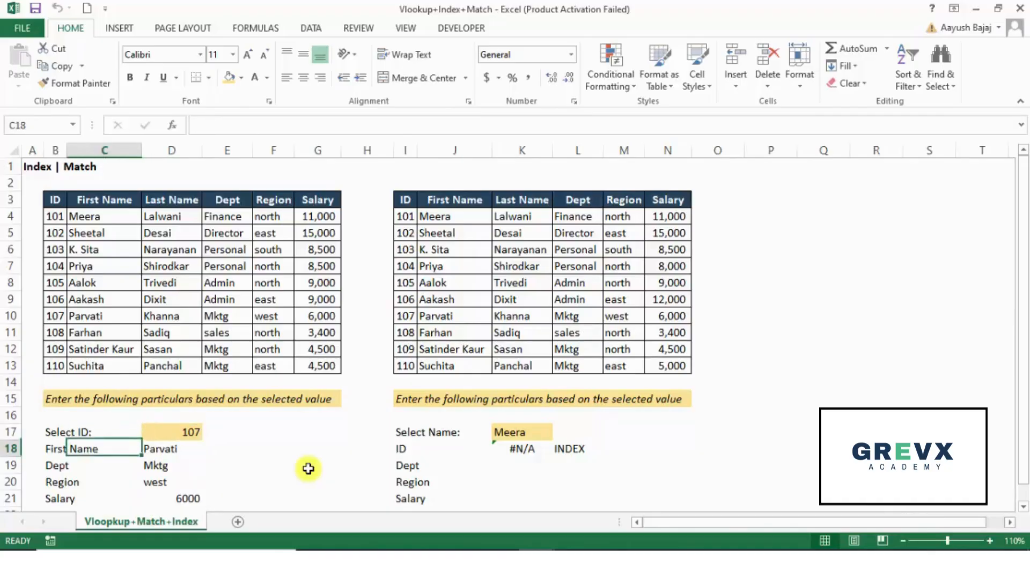
pyautogui.press('F2')
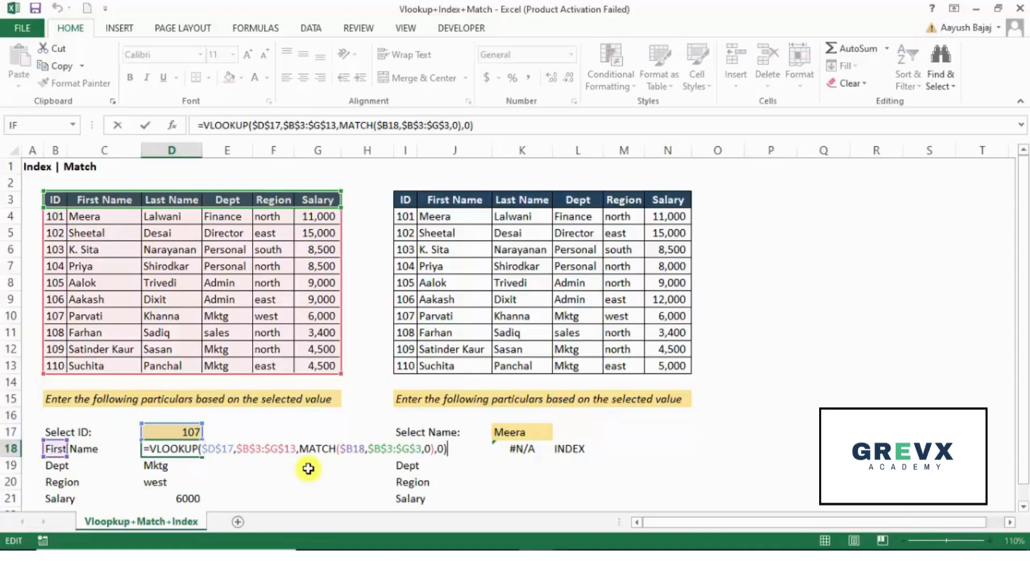
pyautogui.press('Escape')
# - Set the selected ID in D17 to 106 and review the lookup results in D18:D21
pyautogui.press('Up')
pyautogui.hotkey('alt', 'Down')
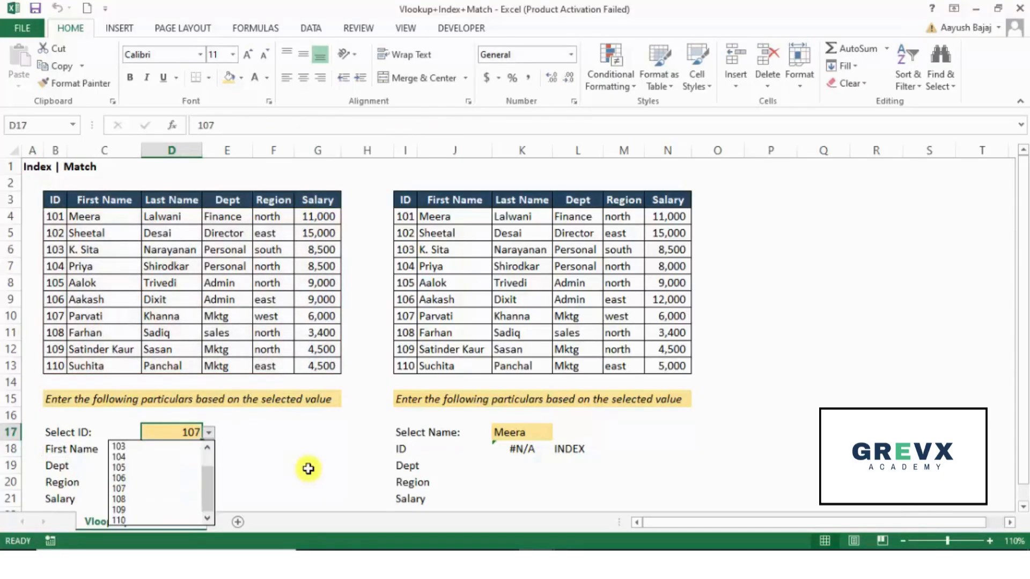
pyautogui.press('Up')
pyautogui.press('Return')
pyautogui.press('Down')
pyautogui.hotkey('shift', 'Down')
pyautogui.hotkey('shift', 'Down')
pyautogui.hotkey('shift', 'Down')
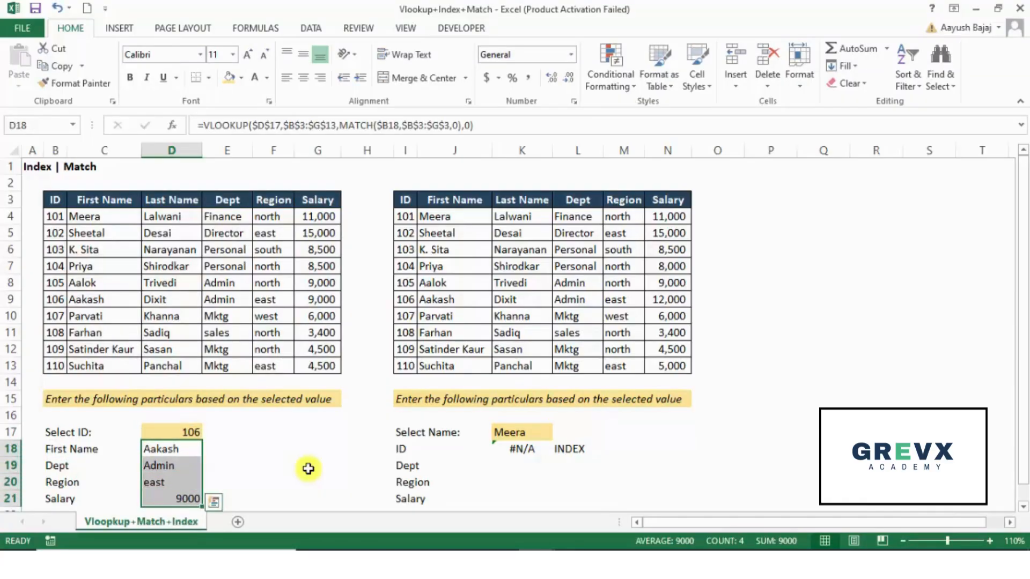
pyautogui.press('Up')
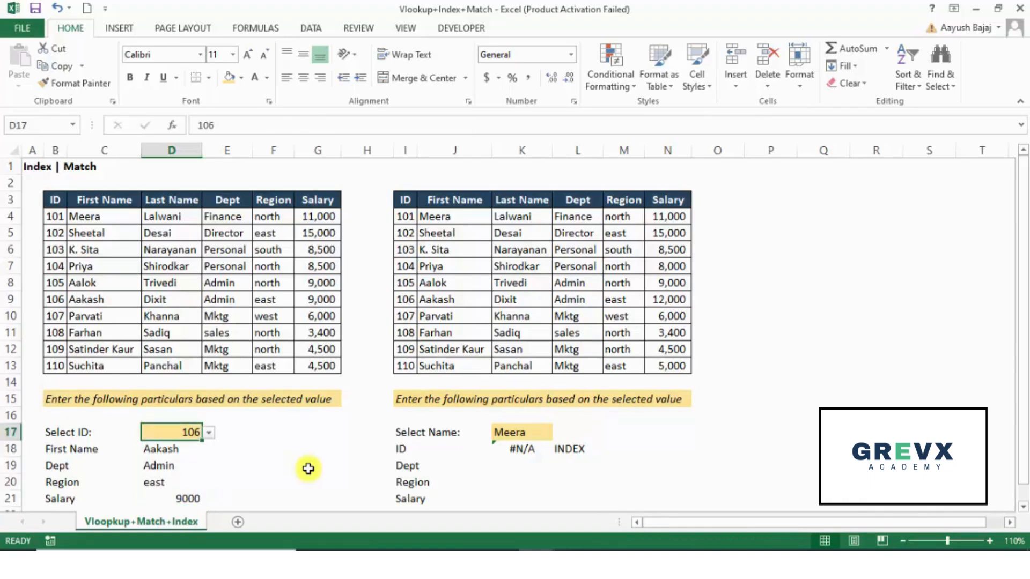
# - Switch the selected name in K17 to the second list entry and return it to the first entry
pyautogui.press('Right')
pyautogui.press('Right')
pyautogui.press('Right')
pyautogui.press('Right')
pyautogui.press('Right')
pyautogui.press('Right')
pyautogui.press('Right')
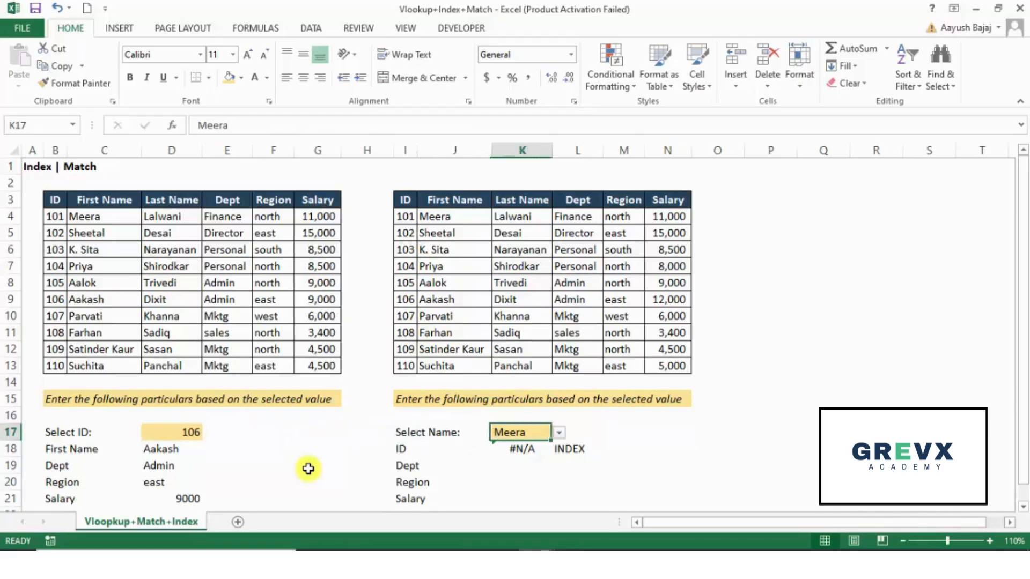
pyautogui.hotkey('alt', 'Down')
pyautogui.press('Down')
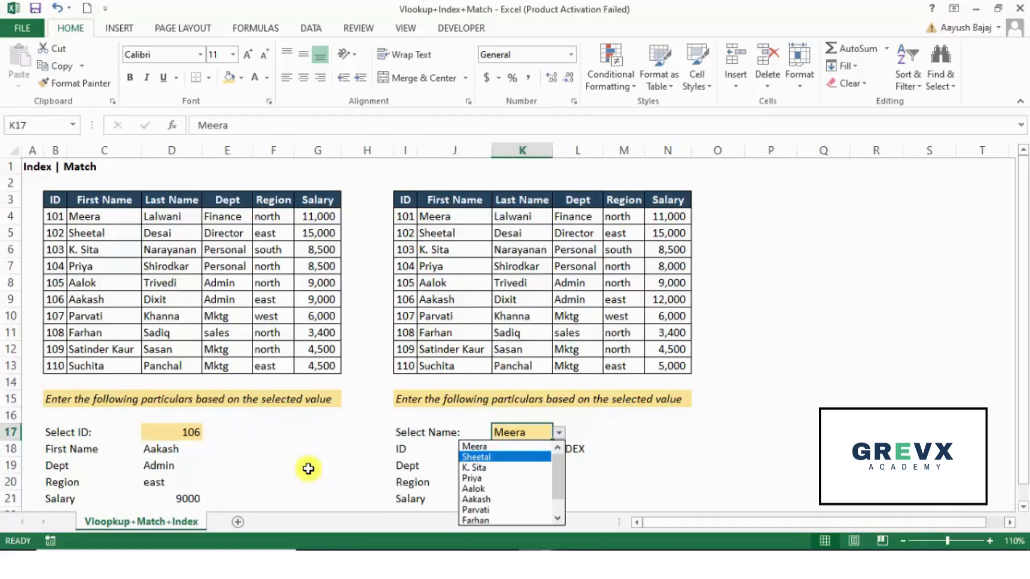
pyautogui.press('Return')
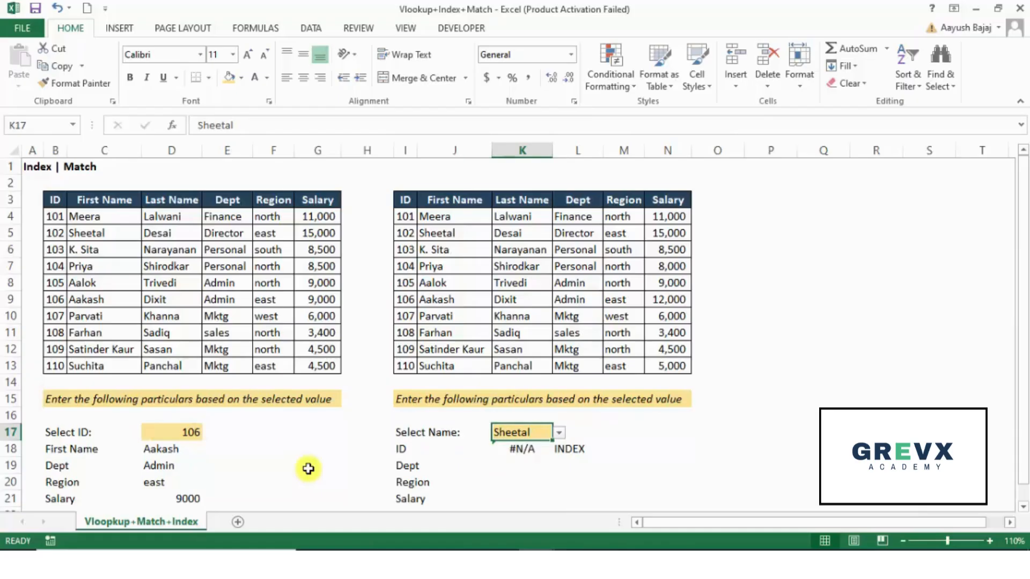
pyautogui.hotkey('alt', 'Down')
pyautogui.press('Up')
pyautogui.press('Return')
# - Inspect the VLOOKUP formula in the ID result cell K18 without changing it
pyautogui.press('Down')
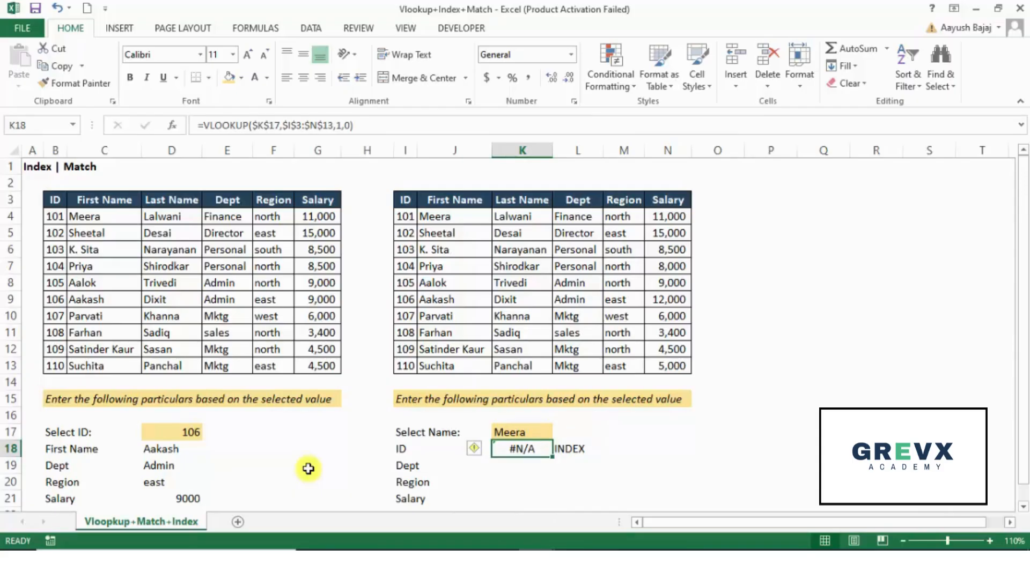
pyautogui.press('F2')
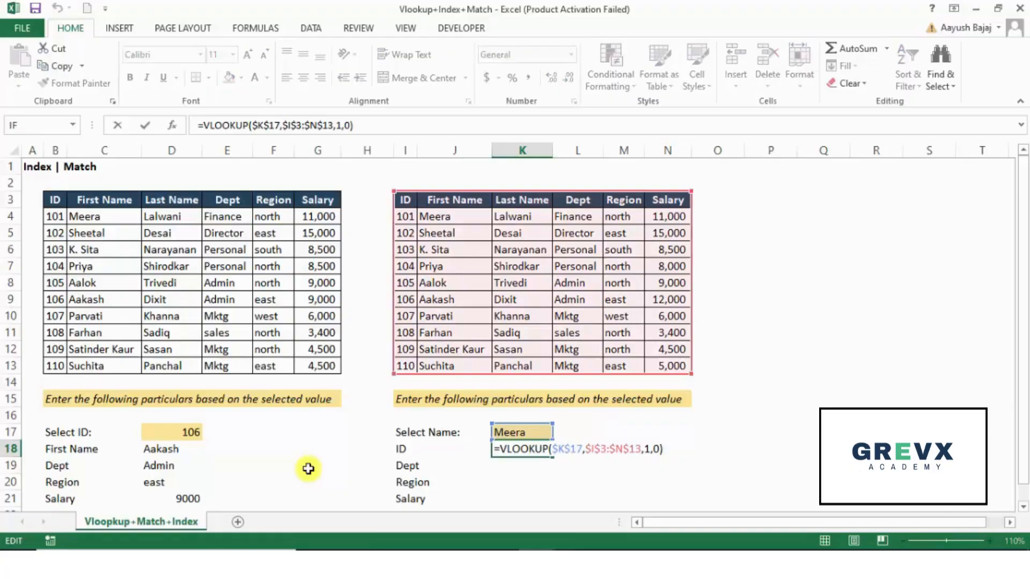
pyautogui.press('Escape')
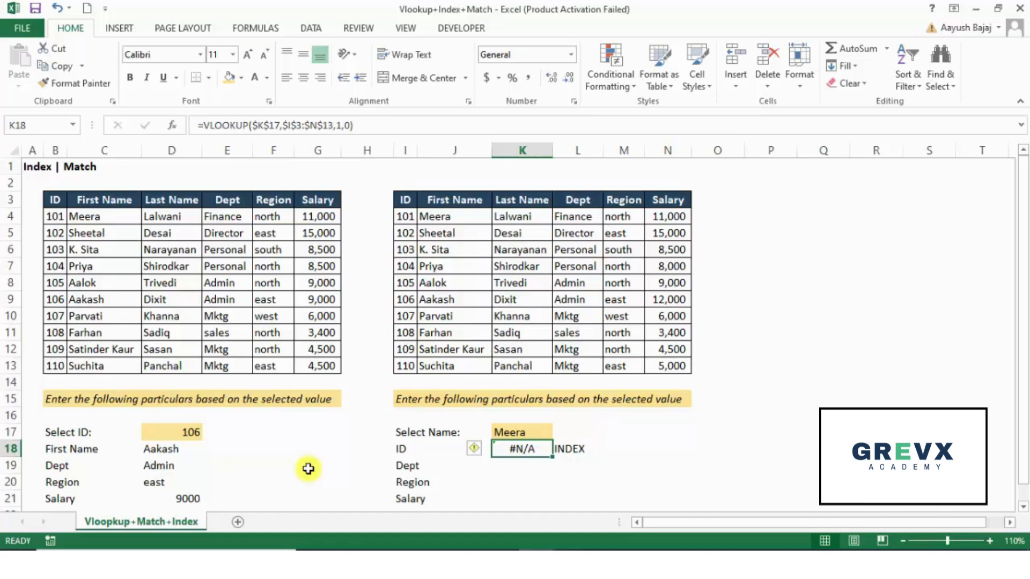
# - Clear the INDEX label in L18 and the VLOOKUP formula in K18
pyautogui.press('Right')
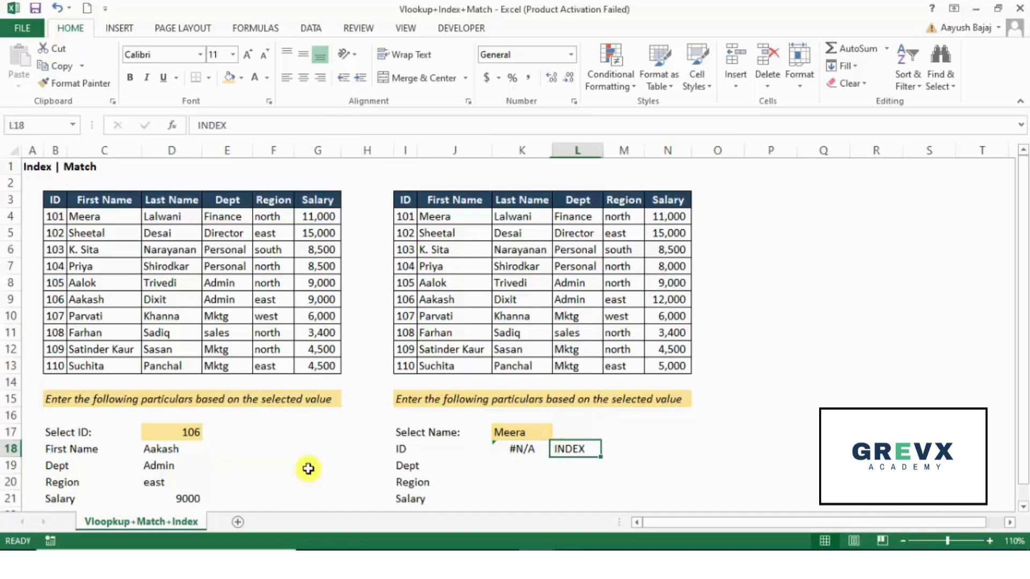
pyautogui.press('Delete')
pyautogui.press('Left')
pyautogui.press('Delete')
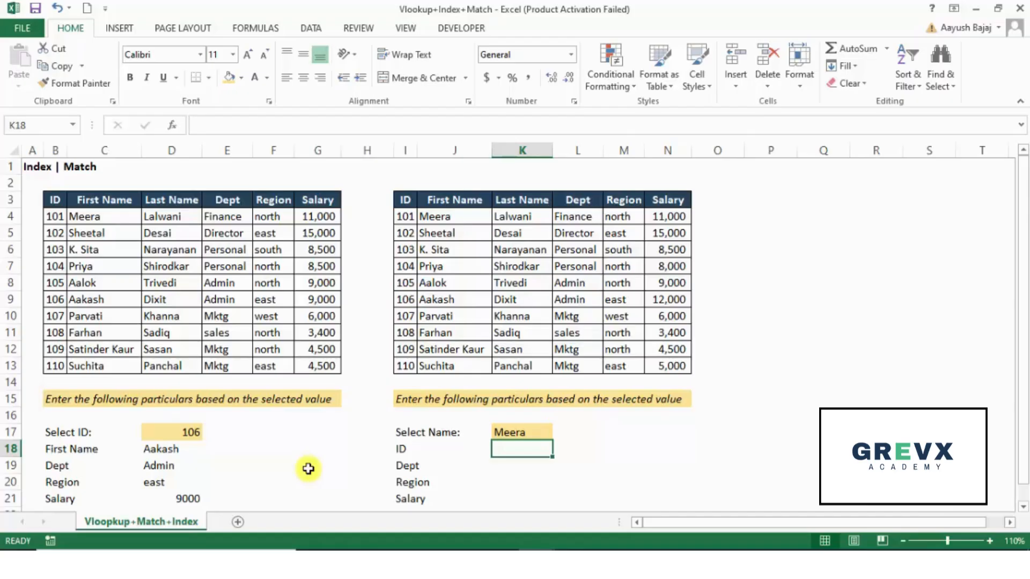
# - Start an INDEX formula in K18 with the second employee table, I3:N13, as the array
pyautogui.write('=')
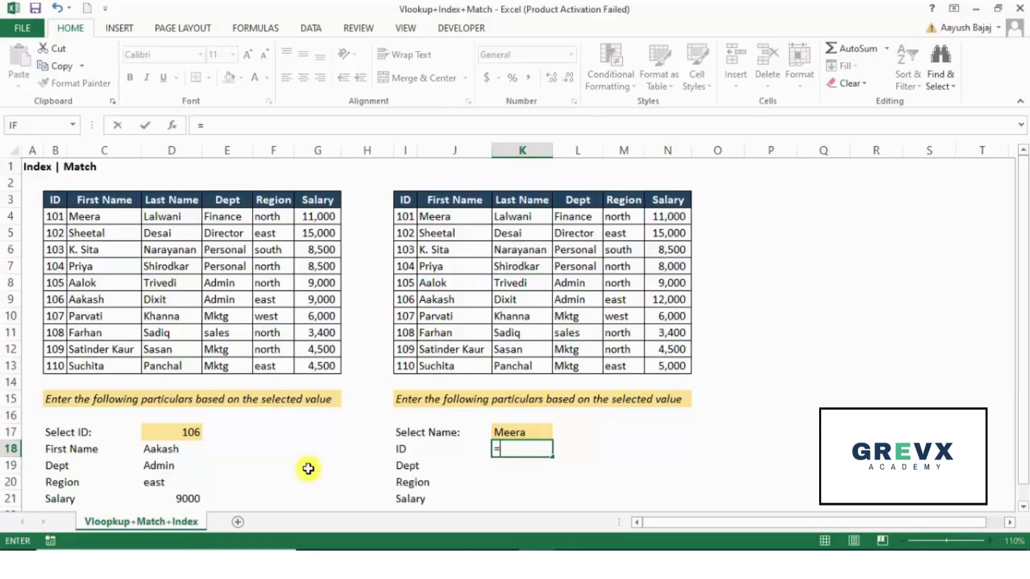
pyautogui.write('index(')
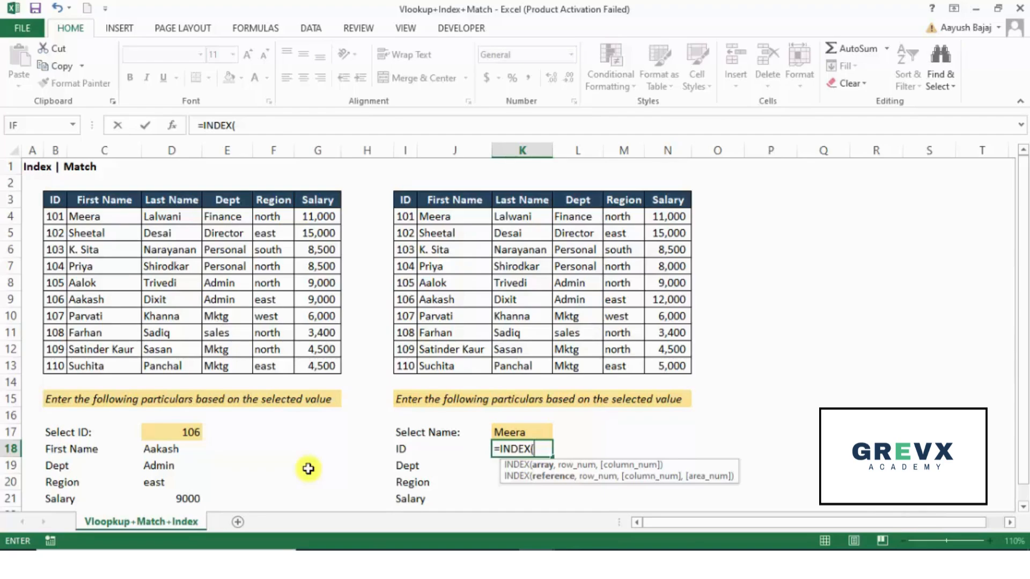
pyautogui.press('Up')
pyautogui.press('Up')
pyautogui.press('Up')
pyautogui.press('Up')
pyautogui.press('Up')
pyautogui.press('Left')
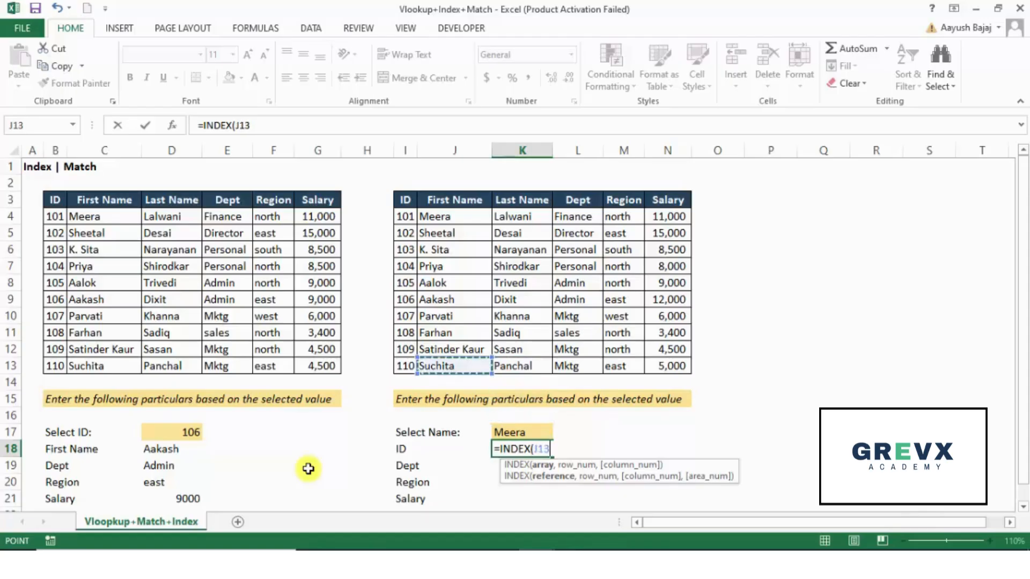
pyautogui.press('Left')
pyautogui.hotkey('ctrl', 'Up')
pyautogui.hotkey('ctrl', 'shift', 'Right')
pyautogui.hotkey('ctrl', 'shift', 'Down')
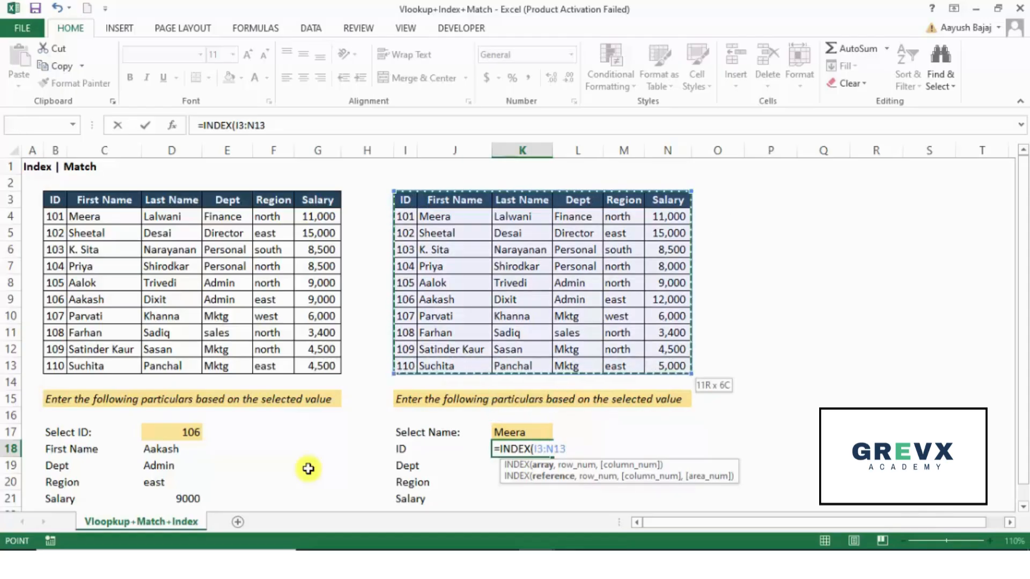
pyautogui.write(',')
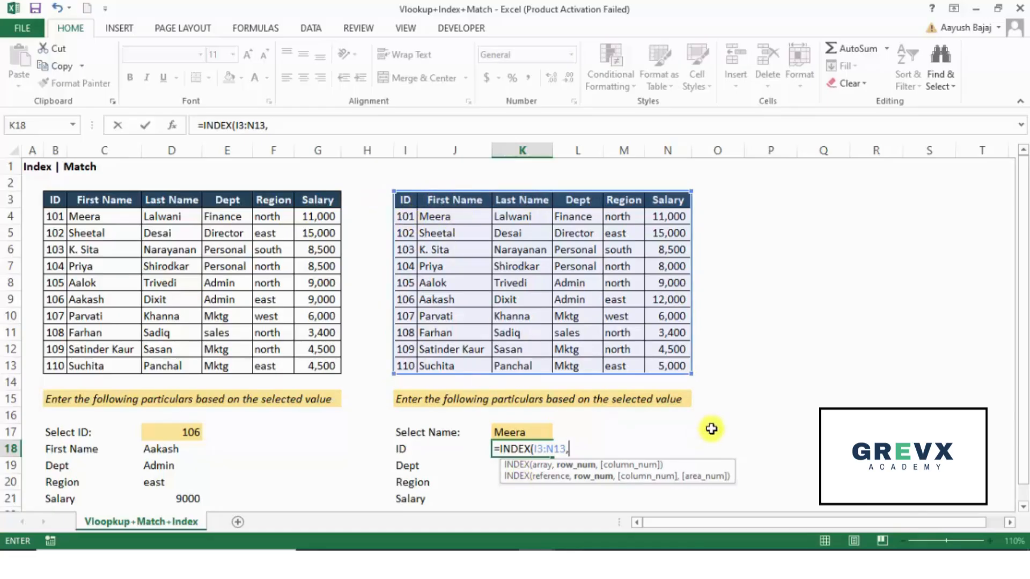
# - Complete the INDEX formula in K18 with row number 2 and column number 1
pyautogui.write('2,')
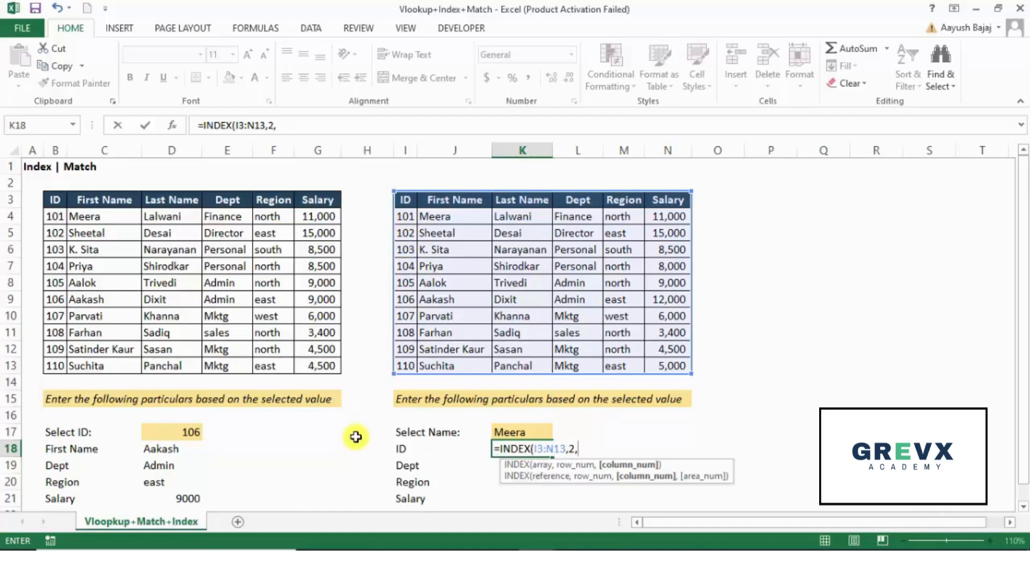
pyautogui.write('1)')
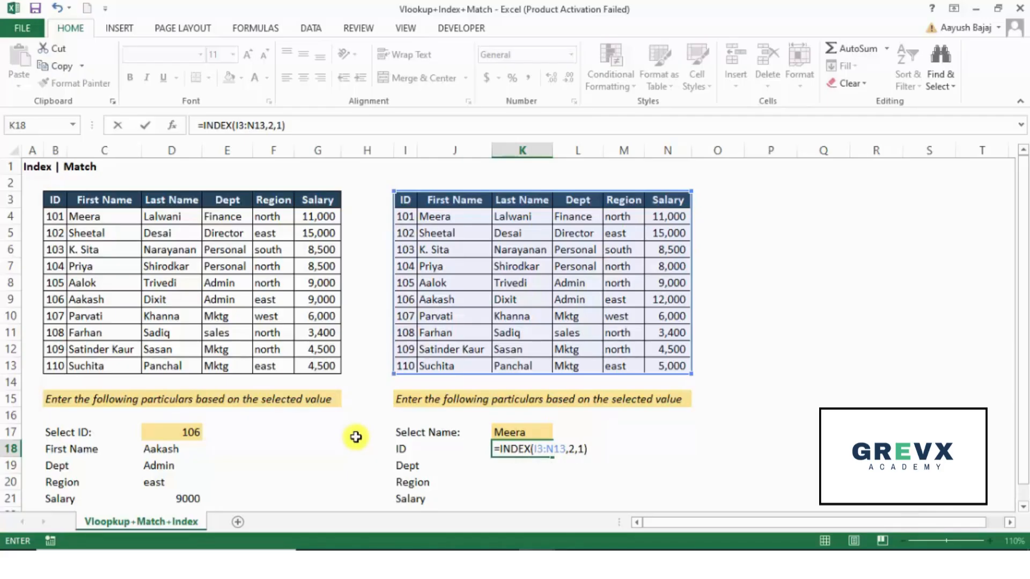
pyautogui.press('Return')
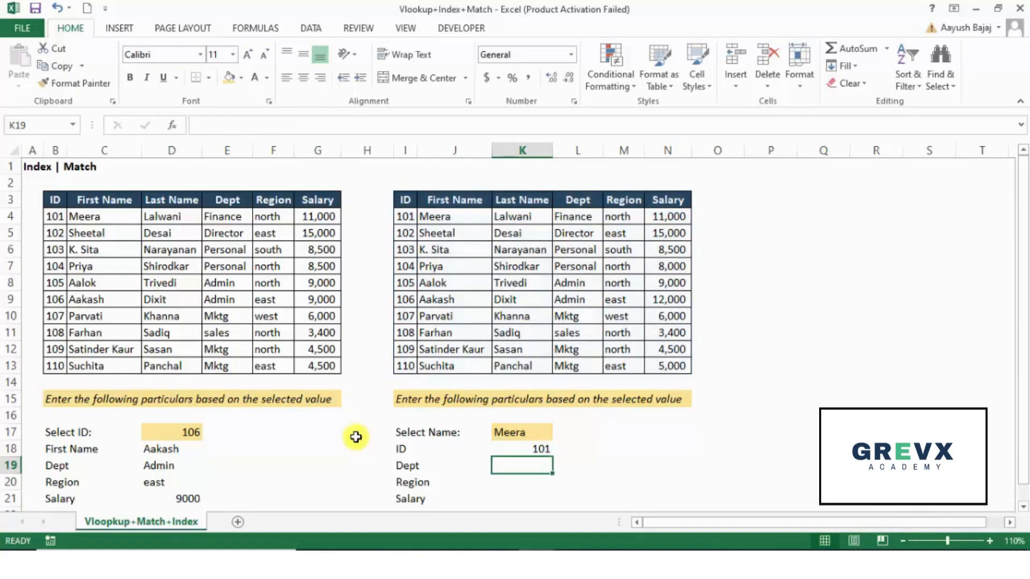
# - Copy the INDEX formula from K18 into the Dept result cell K19
pyautogui.press('Up')
pyautogui.press('Up')
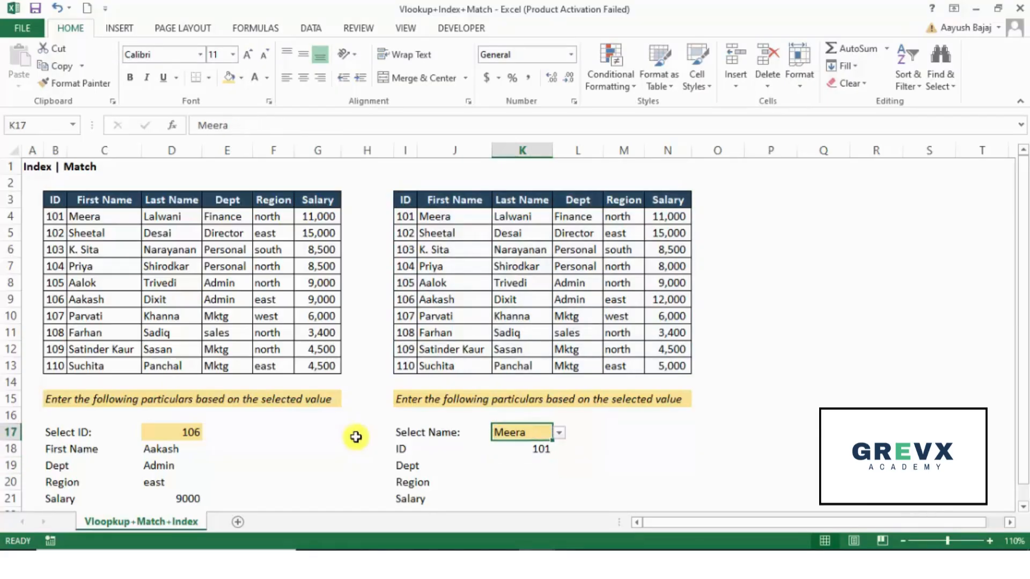
pyautogui.press('Down')
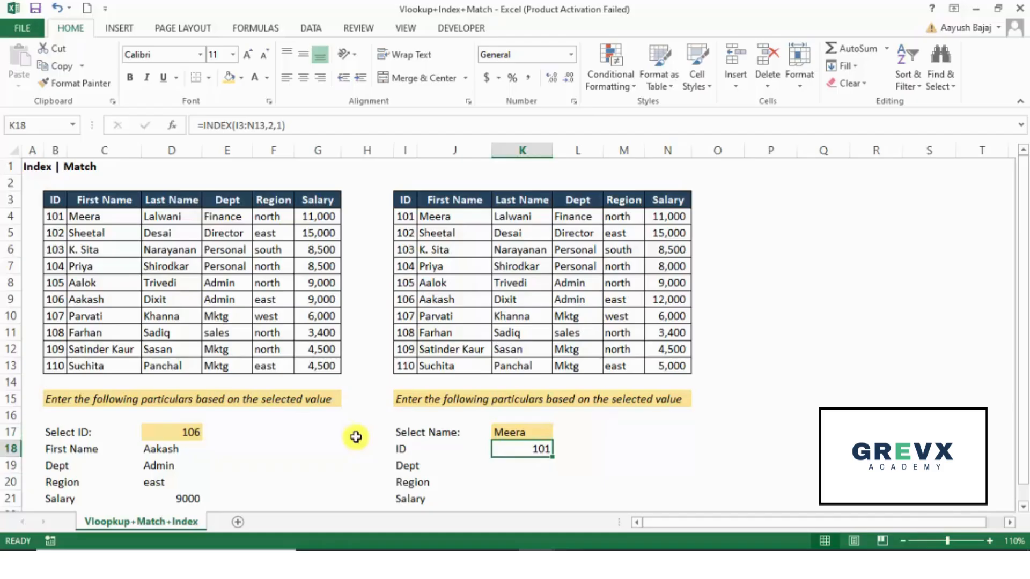
pyautogui.press('Down')
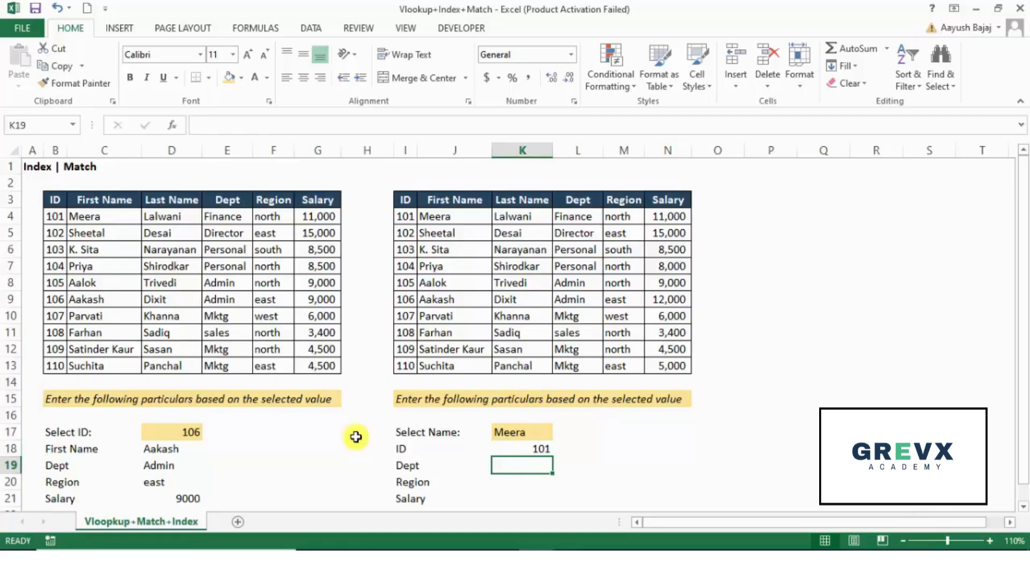
pyautogui.press('Up')
pyautogui.hotkey('ctrl', 'c')
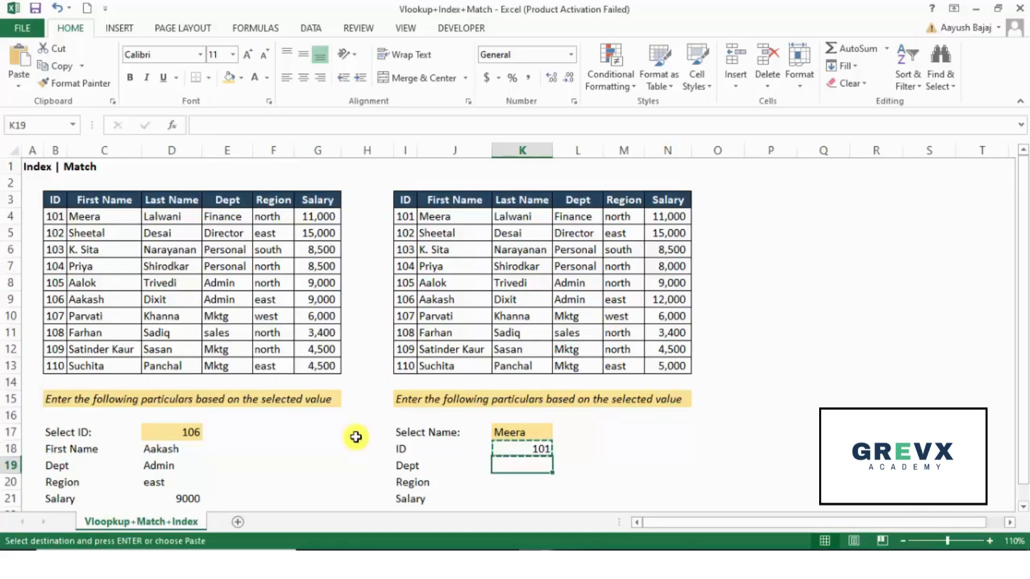
pyautogui.press('Down')
pyautogui.press('Return')
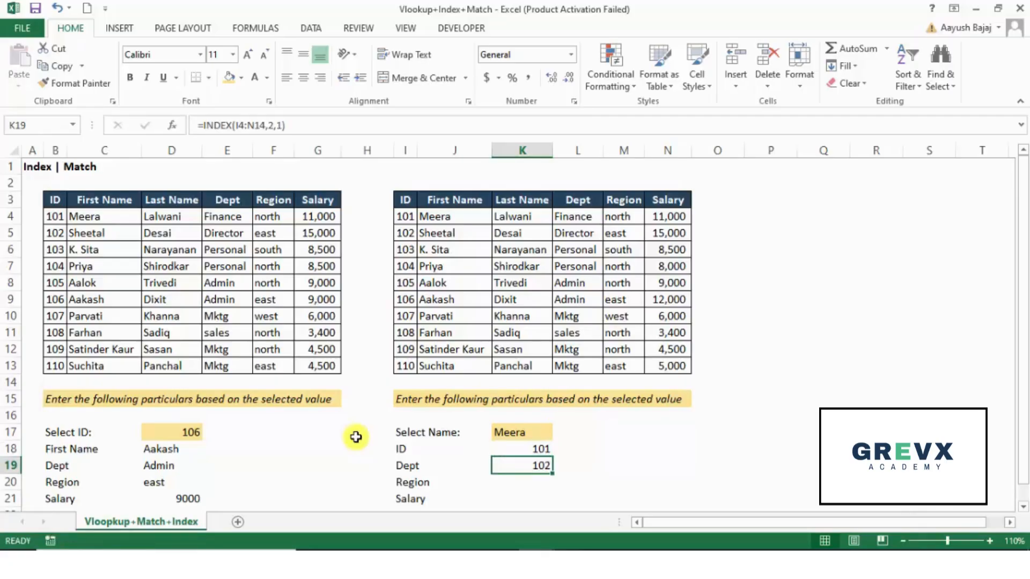
# - Examine the shifted range and the row and column arguments of the copied formula in K19, leaving it unedited
pyautogui.press('F2')
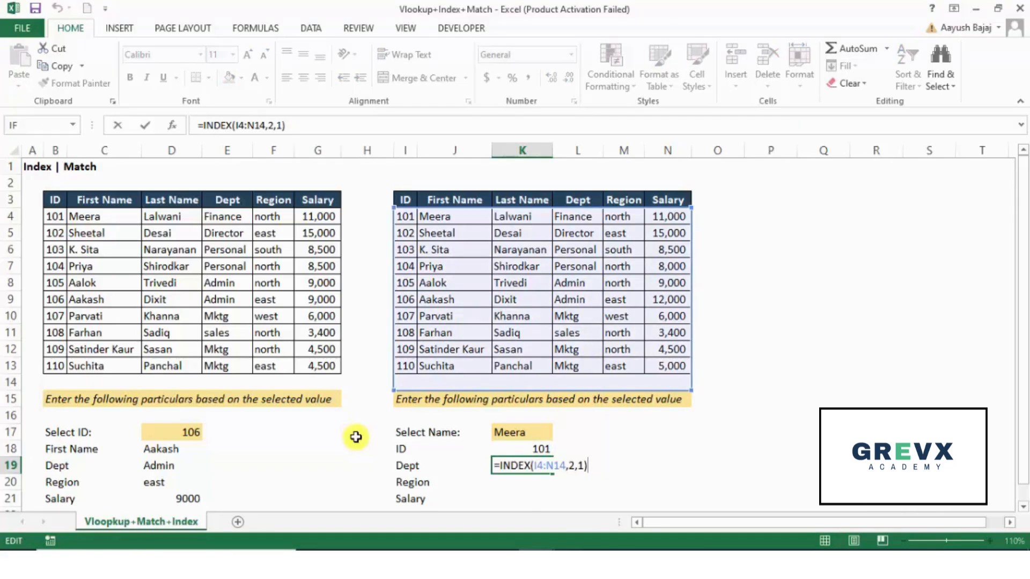
pyautogui.press('Left')
pyautogui.hotkey('shift', 'Left')
pyautogui.hotkey('shift', 'Left')
pyautogui.hotkey('shift', 'Left')
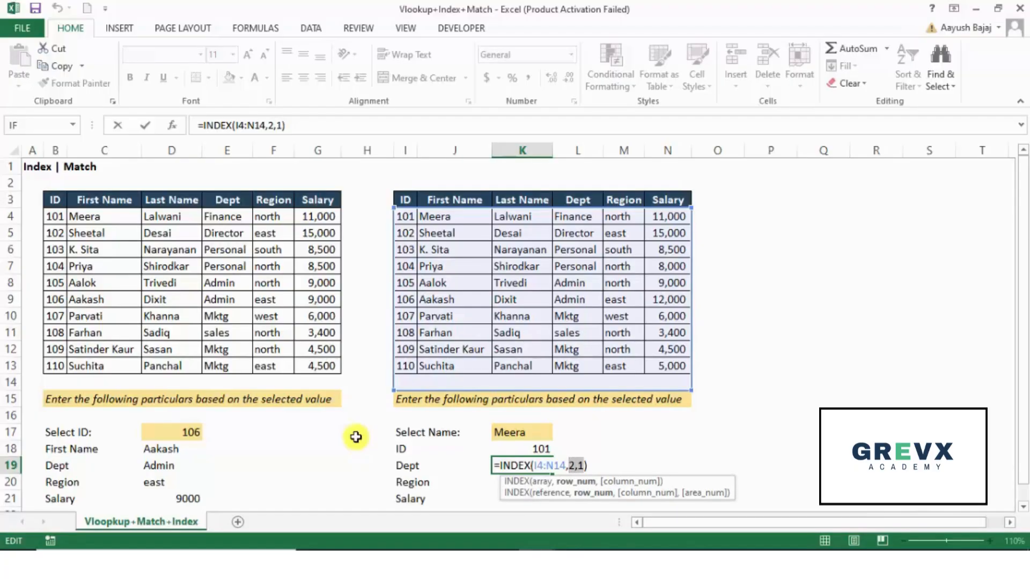
pyautogui.press('Escape')
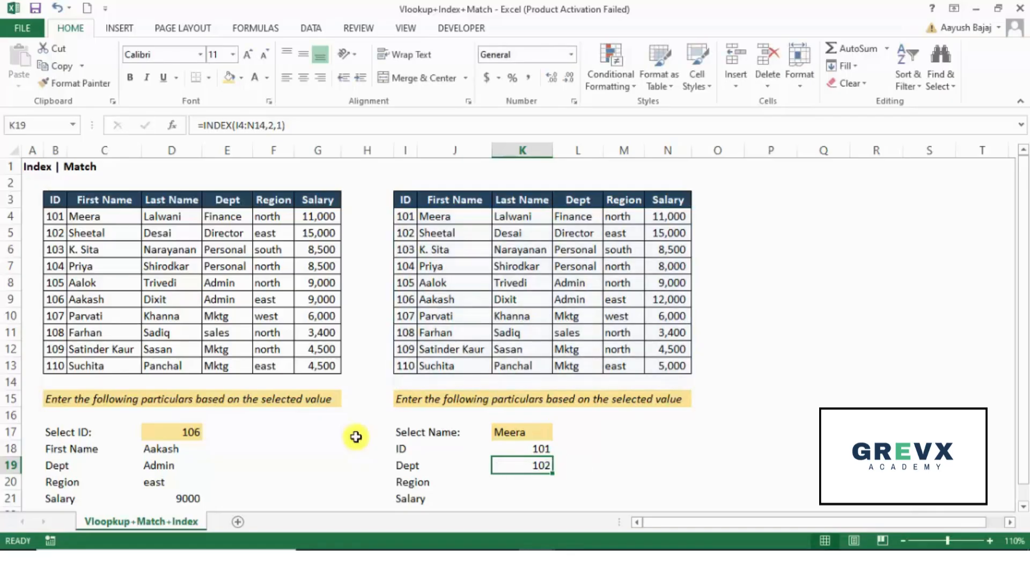
# - Replace the copied formula in the Dept cell K19 with a new INDEX formula that uses the second employee table, I3:N13, as its array
pyautogui.press('Delete')
pyautogui.write('=')
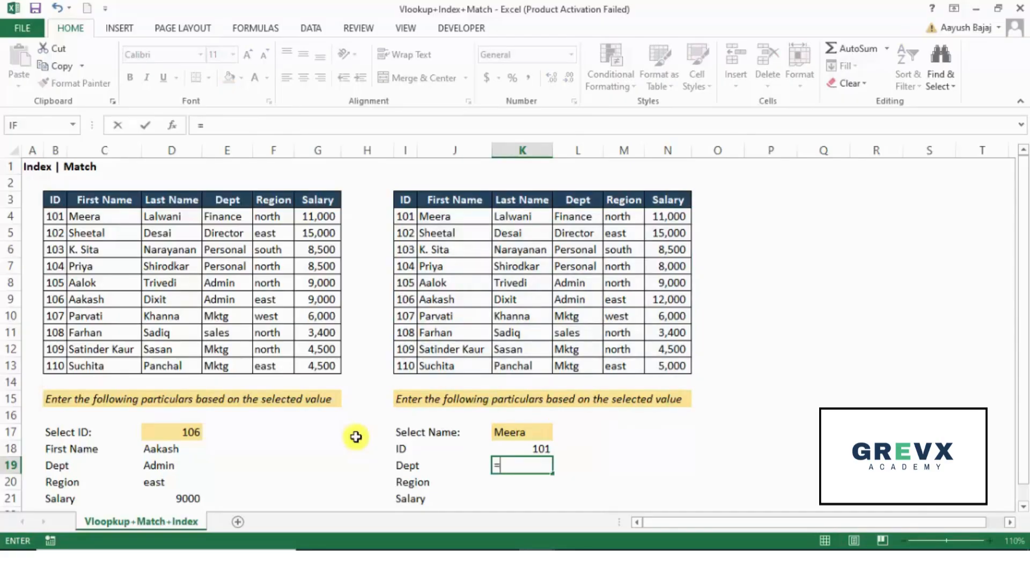
pyautogui.write('index')
pyautogui.press('Tab')
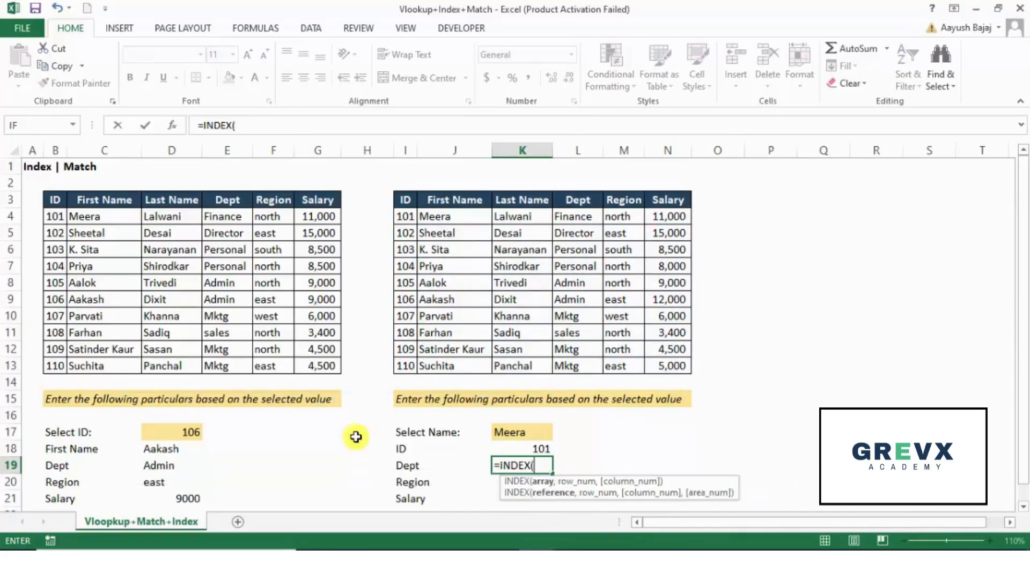
pyautogui.press('Up')
pyautogui.press('Up')
pyautogui.press('Up')
pyautogui.press('Up')
pyautogui.press('Up')
pyautogui.press('Up')
pyautogui.press('Left')
pyautogui.press('Left')
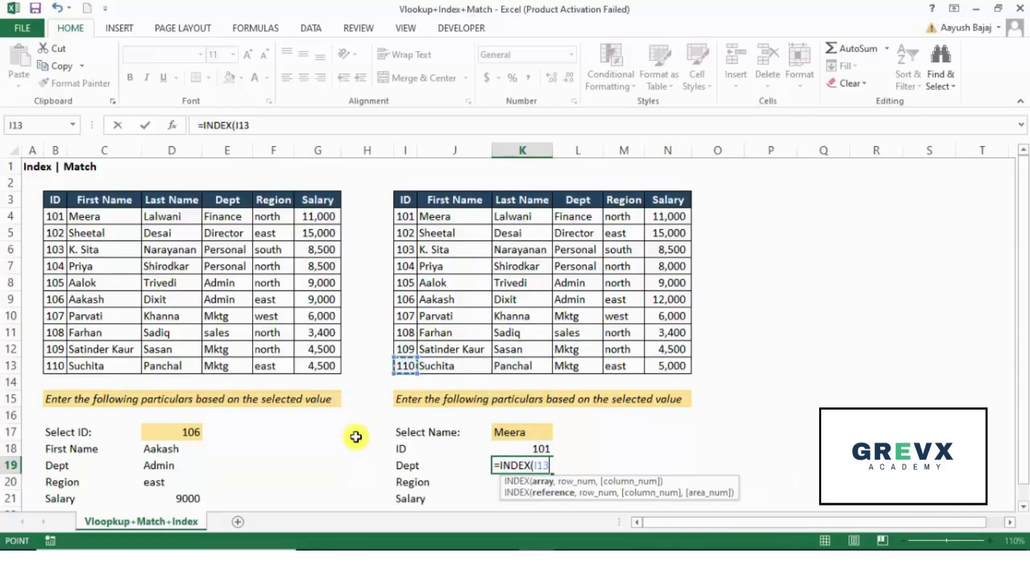
pyautogui.hotkey('ctrl', 'Up')
pyautogui.hotkey('ctrl', 'shift', 'Right')
pyautogui.hotkey('ctrl', 'shift', 'Down')
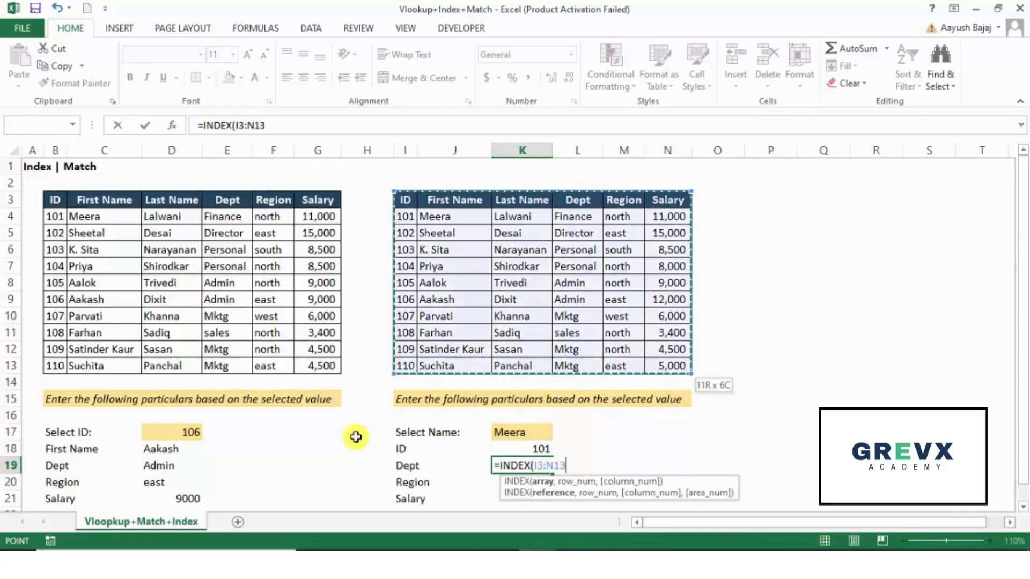
# - Complete the INDEX formula in K19 with row number 2 and column number 4
pyautogui.write(',')
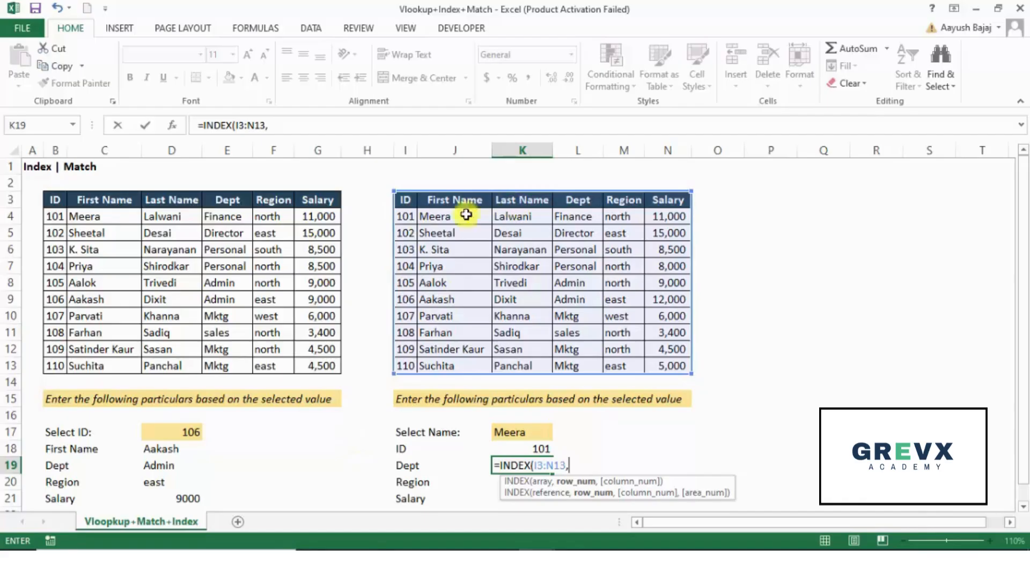
pyautogui.write('2')
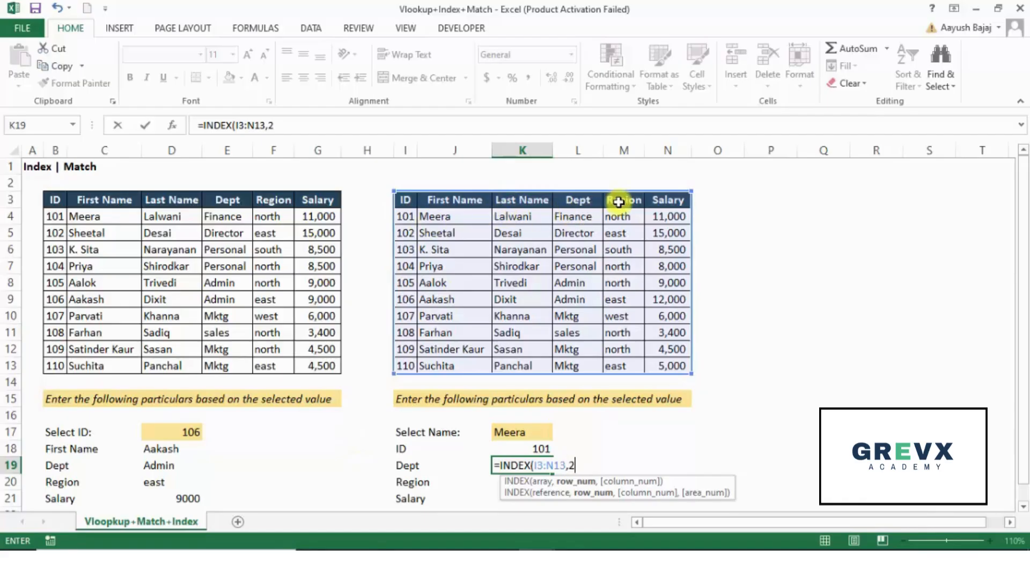
pyautogui.write(',')
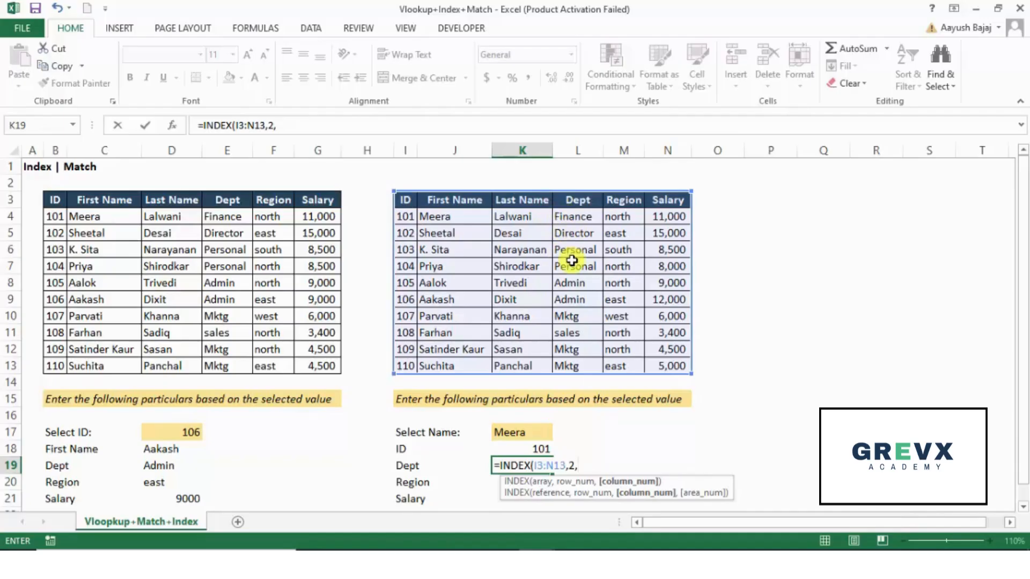
pyautogui.write('4)')
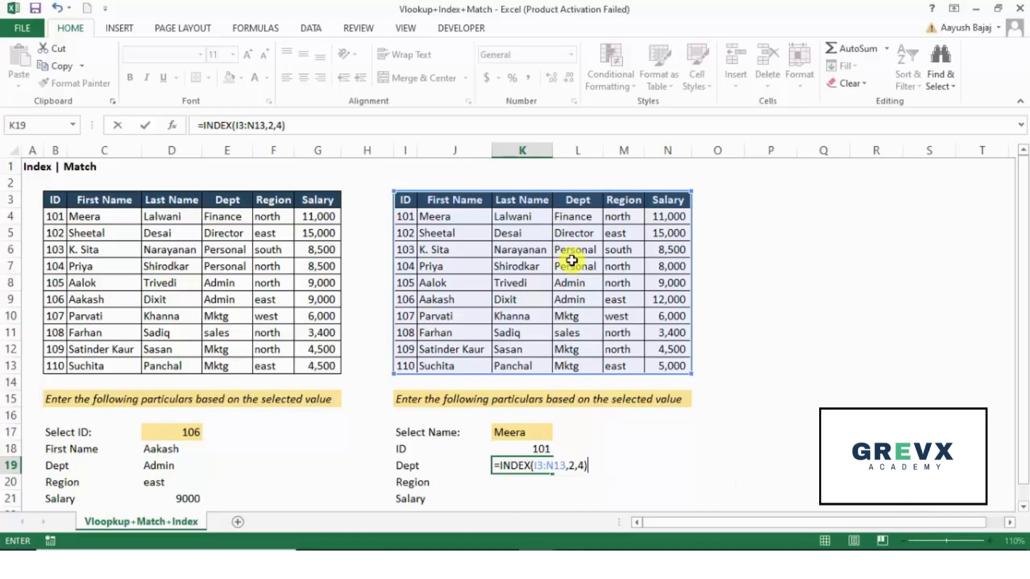
pyautogui.press('Return')
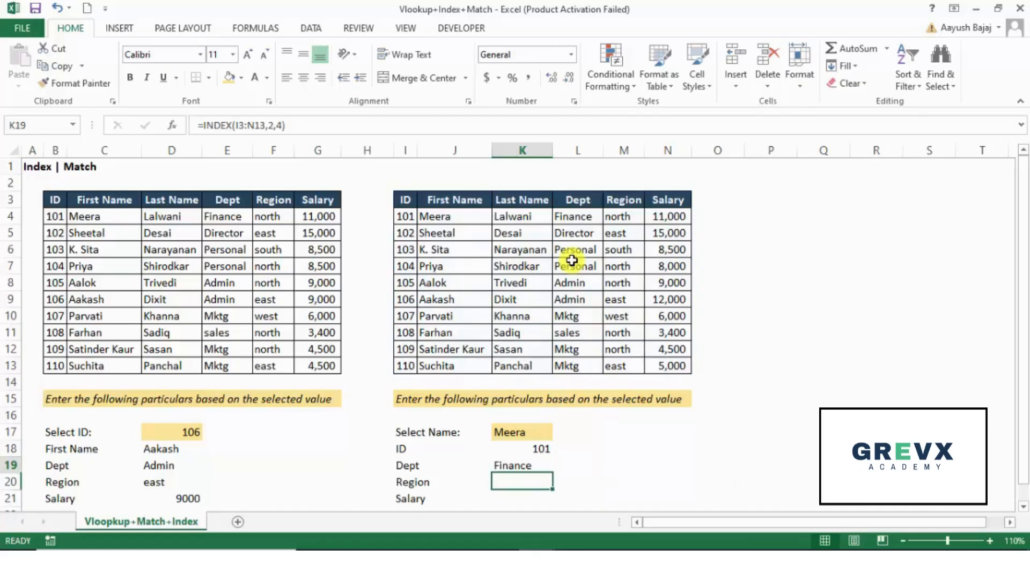
pyautogui.press('Up')
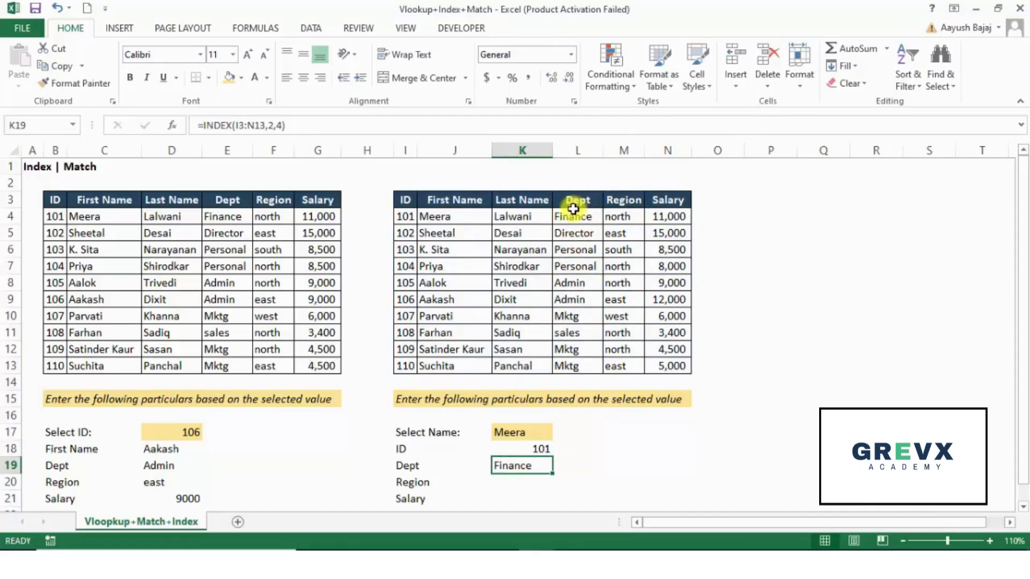
pyautogui.press('Return')
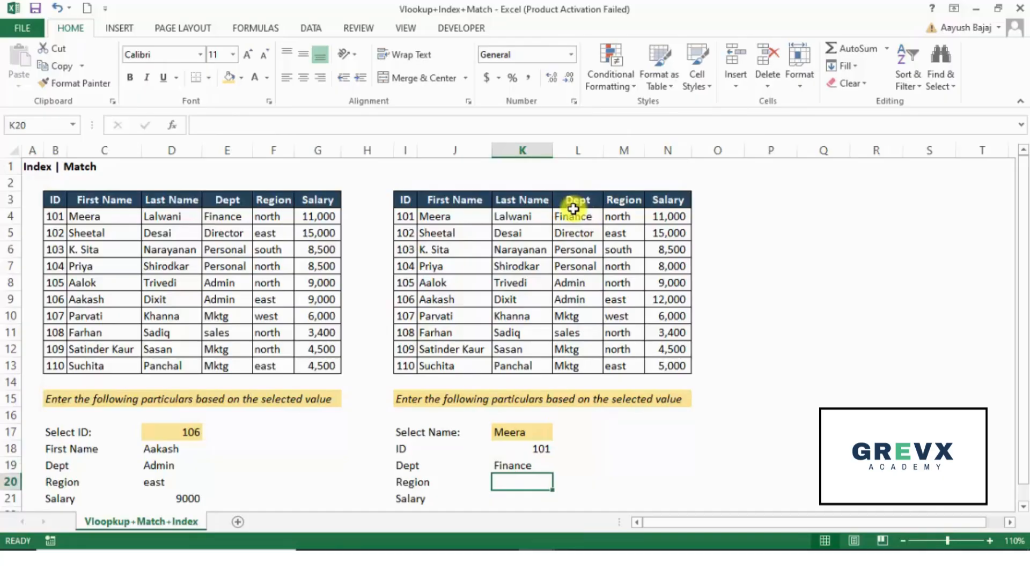
# - Start an INDEX formula in the Region cell K20 with the second employee table, I3:N13, as the array
pyautogui.write('=inde')
pyautogui.press('Tab')
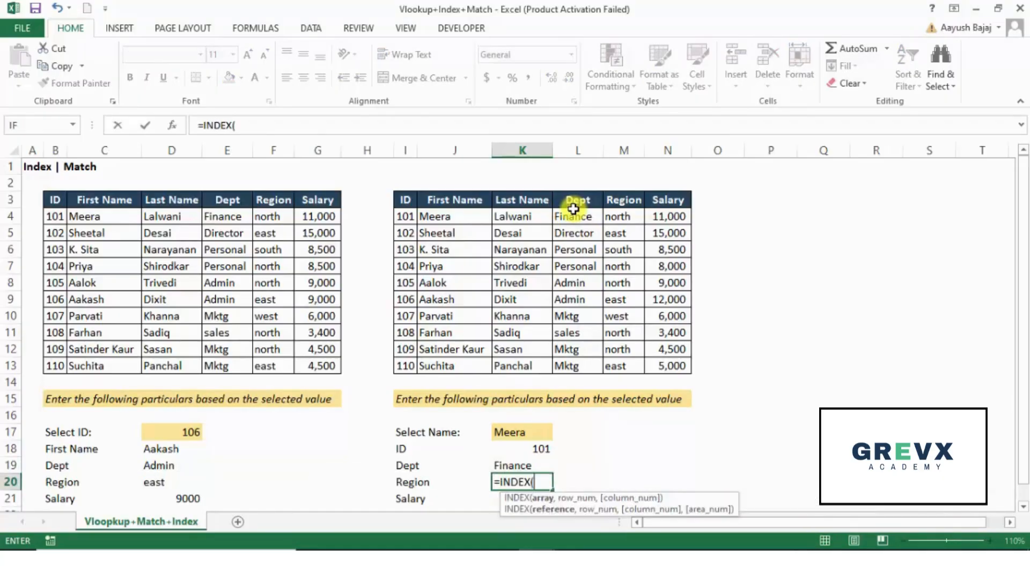
pyautogui.press('Left')
pyautogui.press('Left')
pyautogui.press('Up')
pyautogui.press('Up')
pyautogui.press('Up')
pyautogui.press('Up')
pyautogui.press('Up')
pyautogui.press('Up')
pyautogui.press('Up')
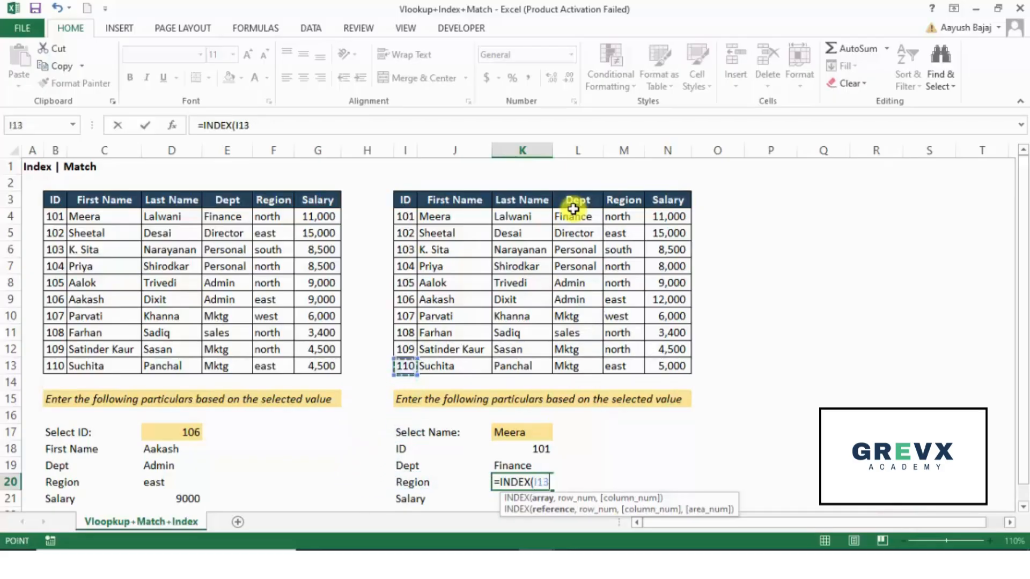
pyautogui.hotkey('ctrl', 'shift', 'Up')
pyautogui.hotkey('ctrl', 'shift', 'Right')
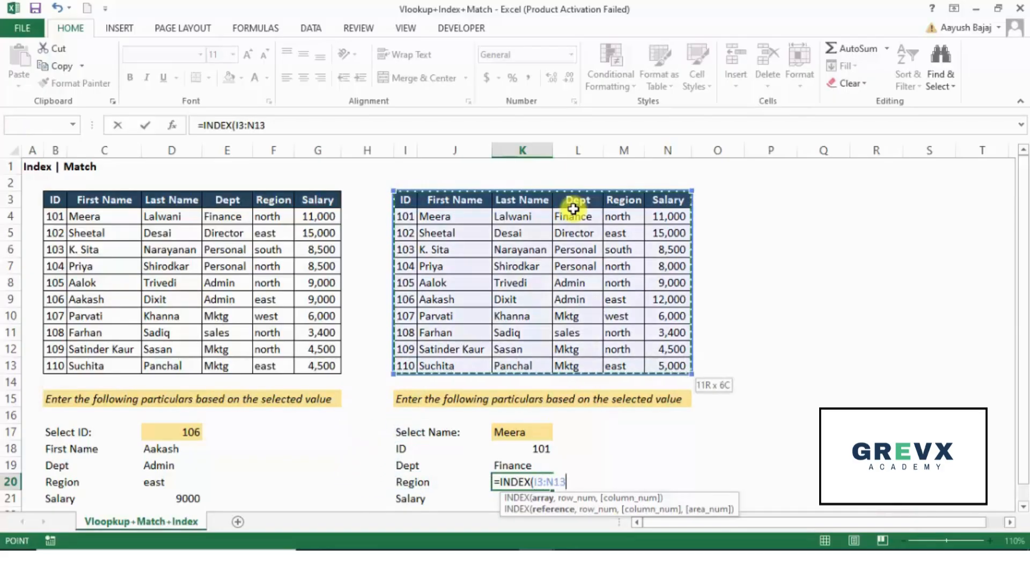
# - Complete the INDEX formula in K20 with row number 2 and column number 5
pyautogui.write(',')
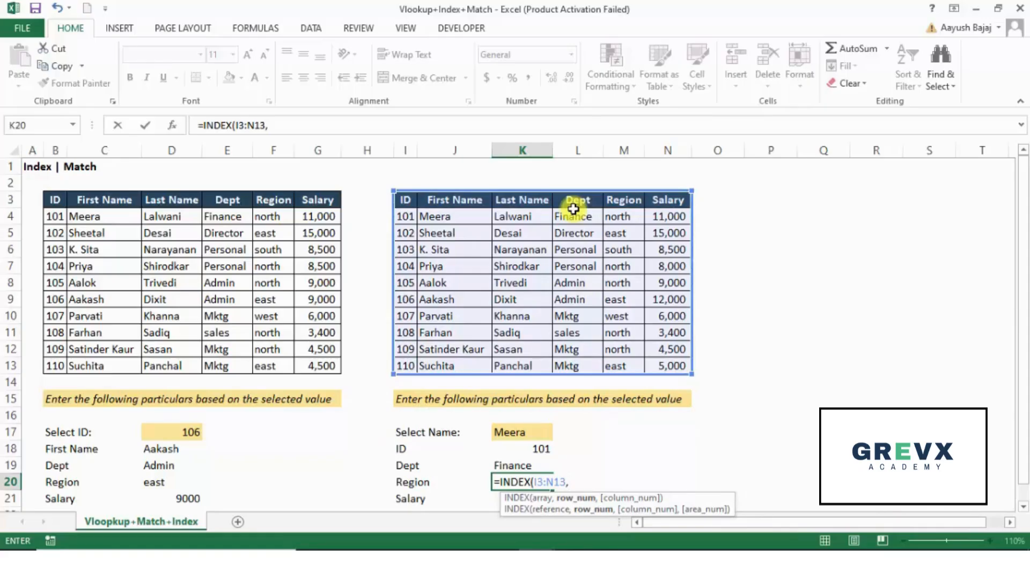
pyautogui.write('2,')
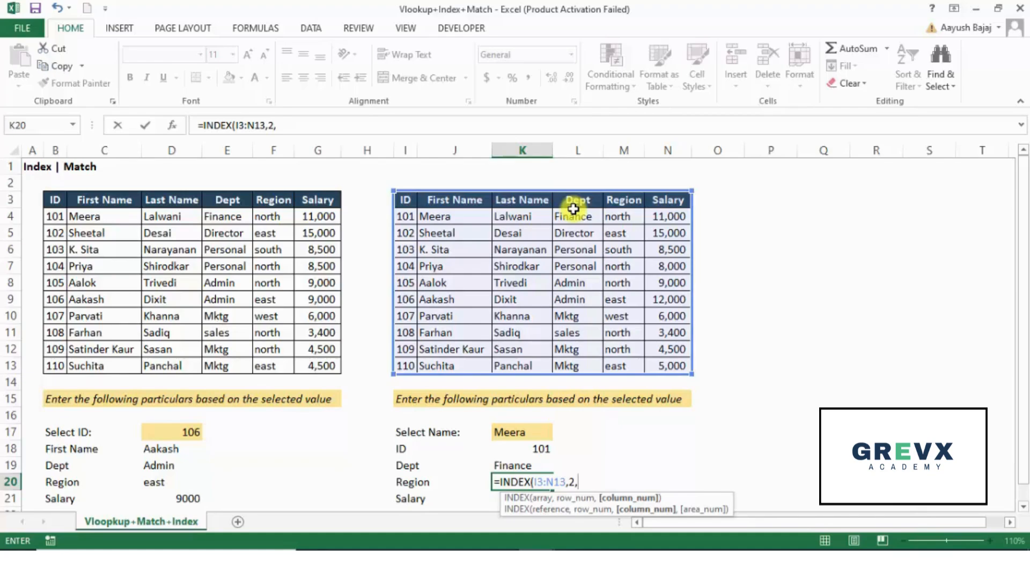
pyautogui.write('5)')
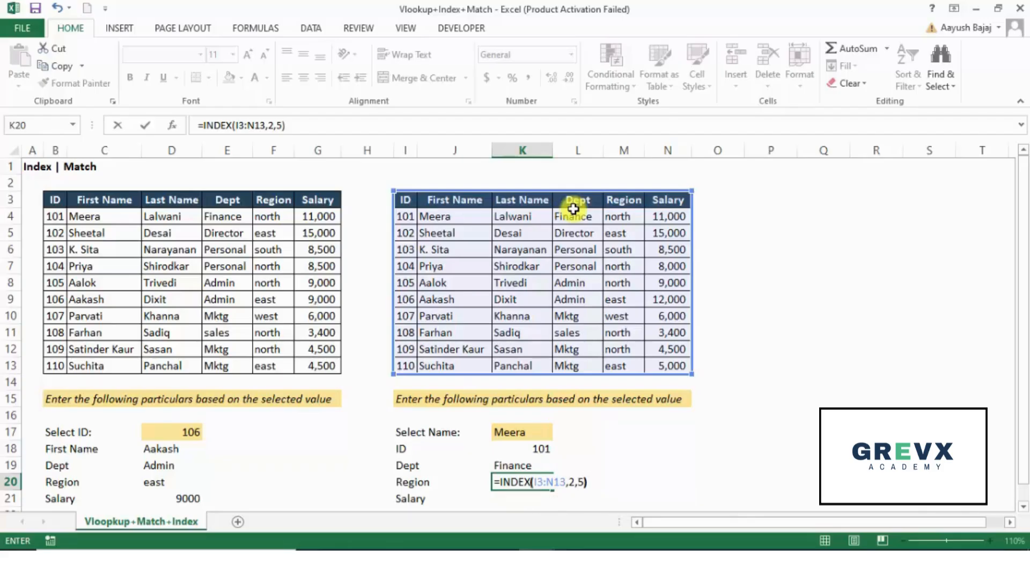
pyautogui.hotkey('ctrl', 'Return')
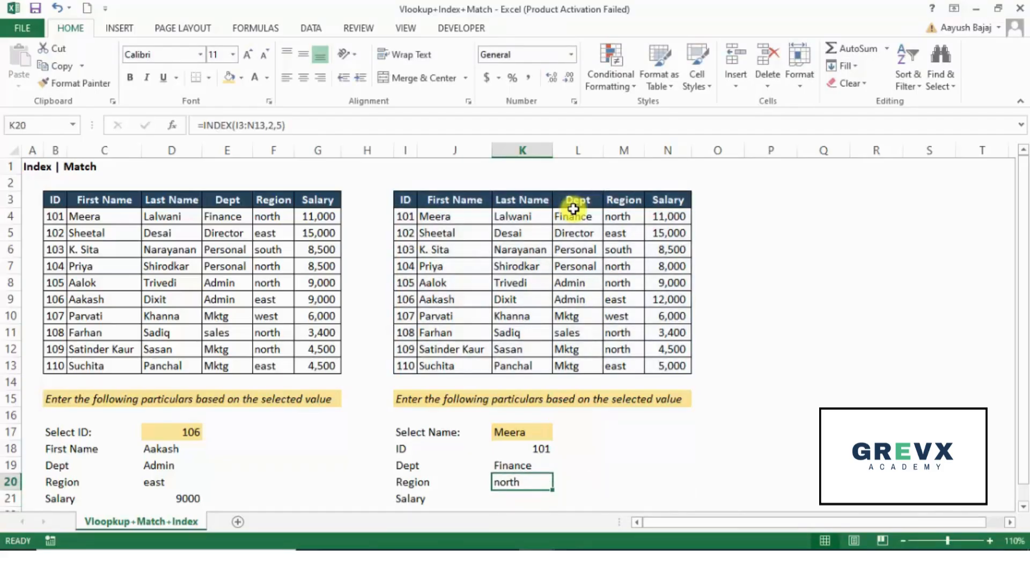
pyautogui.press('Down')
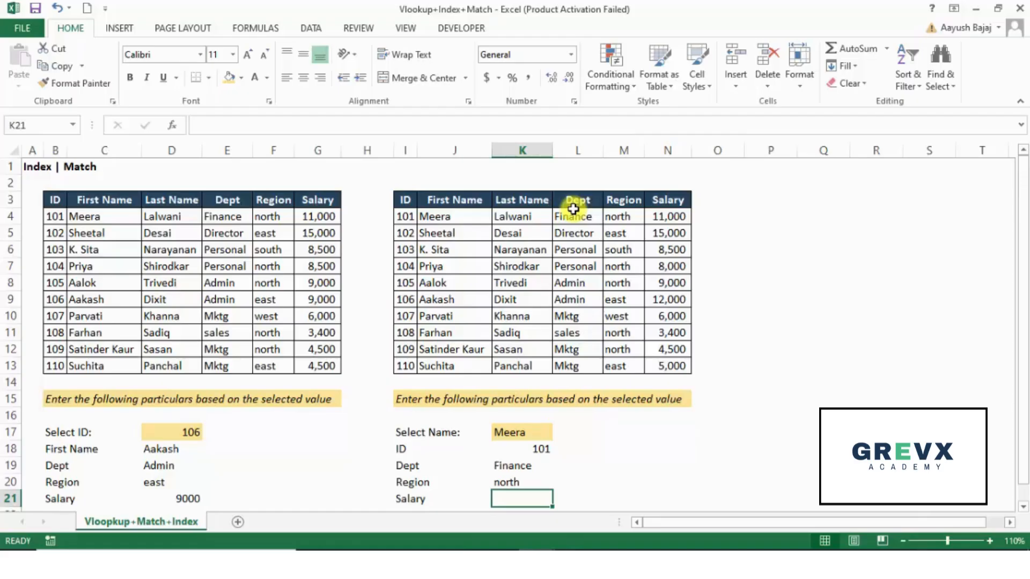
# - Review the INDEX formulas in the Dept and Region cells K19 and K20, leaving them unedited, and highlight the results in K18:K20
pyautogui.press('Up')
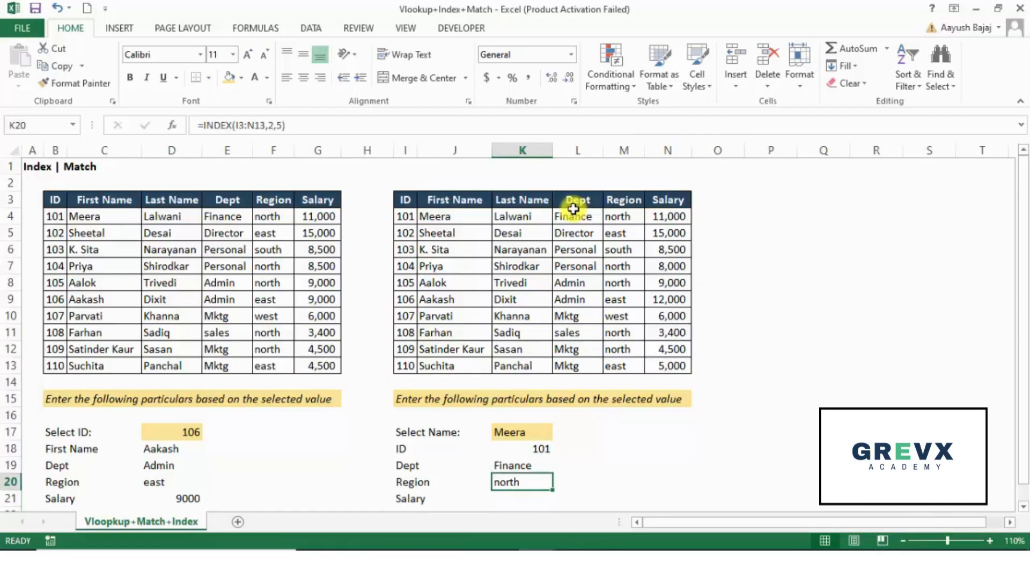
pyautogui.press('Up')
pyautogui.press('F2')
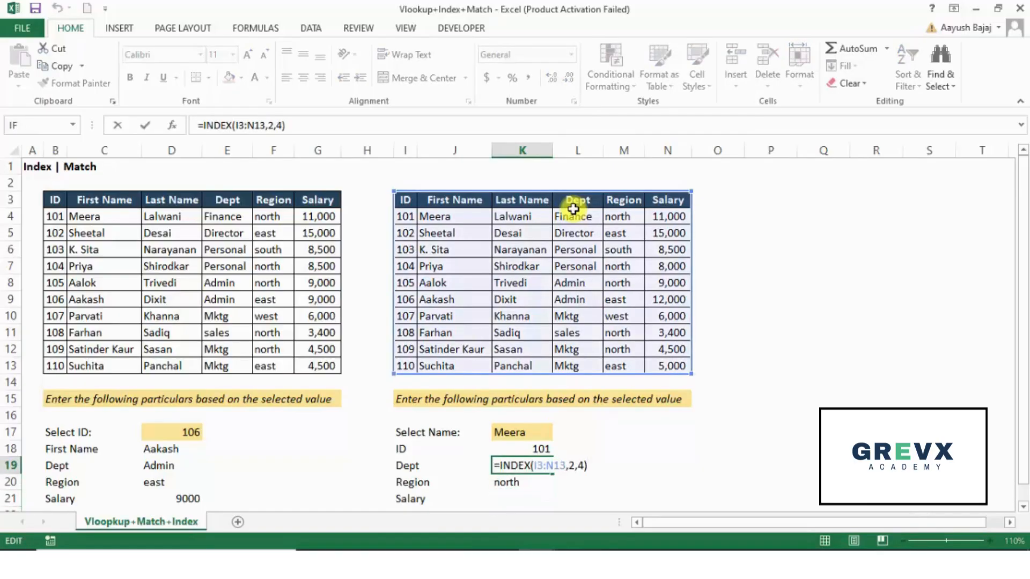
pyautogui.hotkey('ctrl', 'Return')
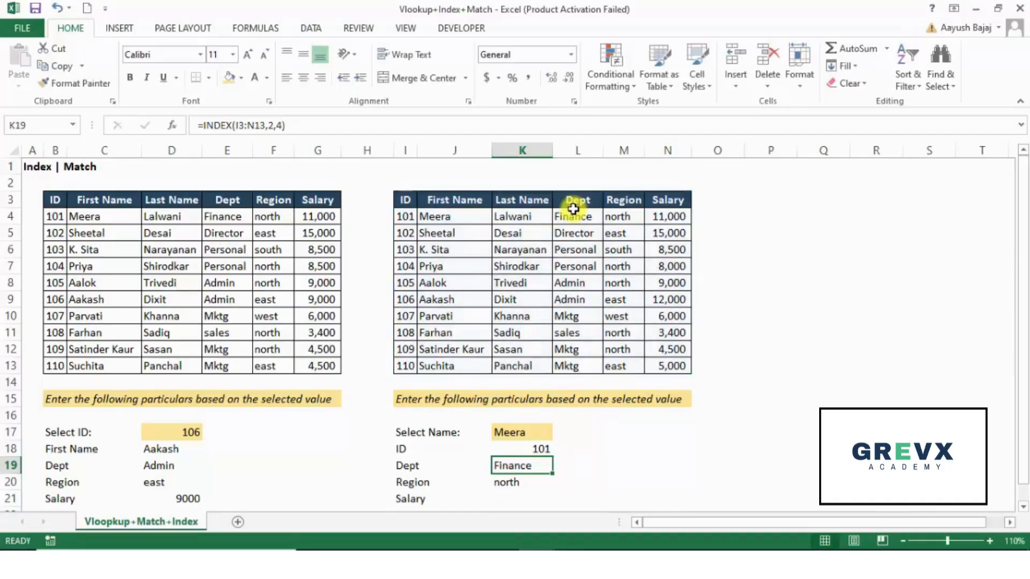
pyautogui.press('Down')
pyautogui.press('F2')
pyautogui.press('Return')
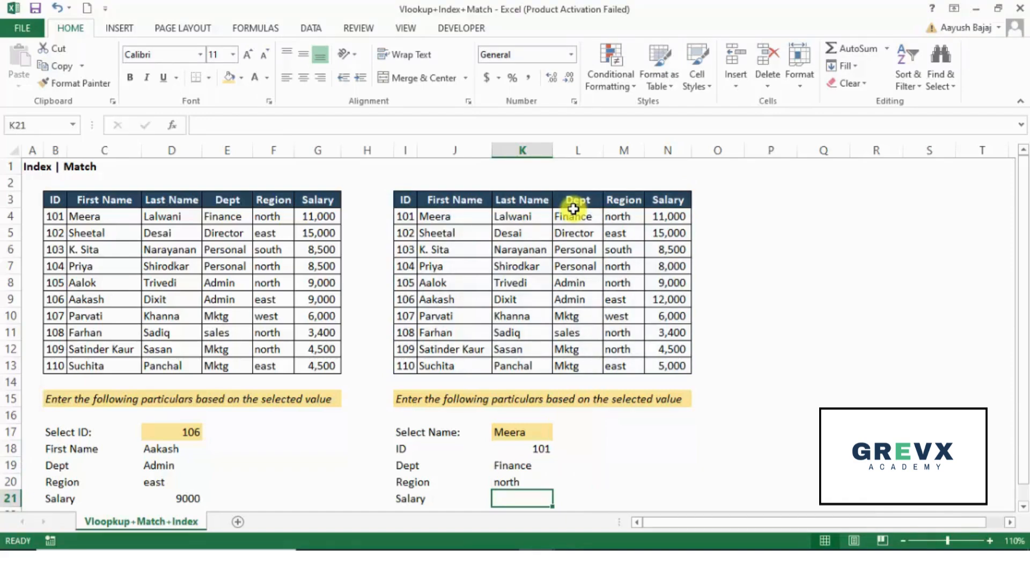
pyautogui.press('Up')
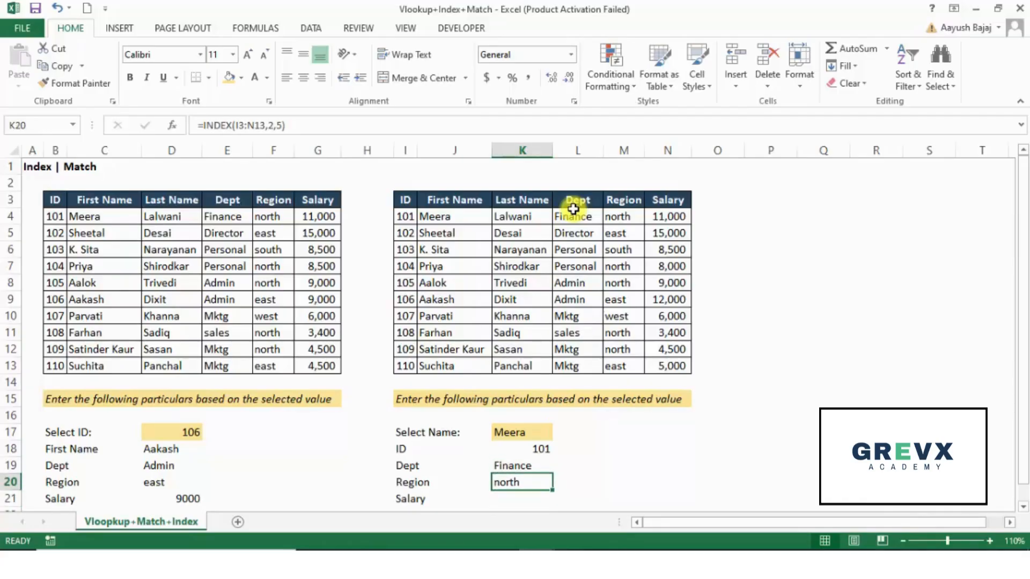
pyautogui.hotkey('shift', 'Up')
pyautogui.hotkey('shift', 'Up')
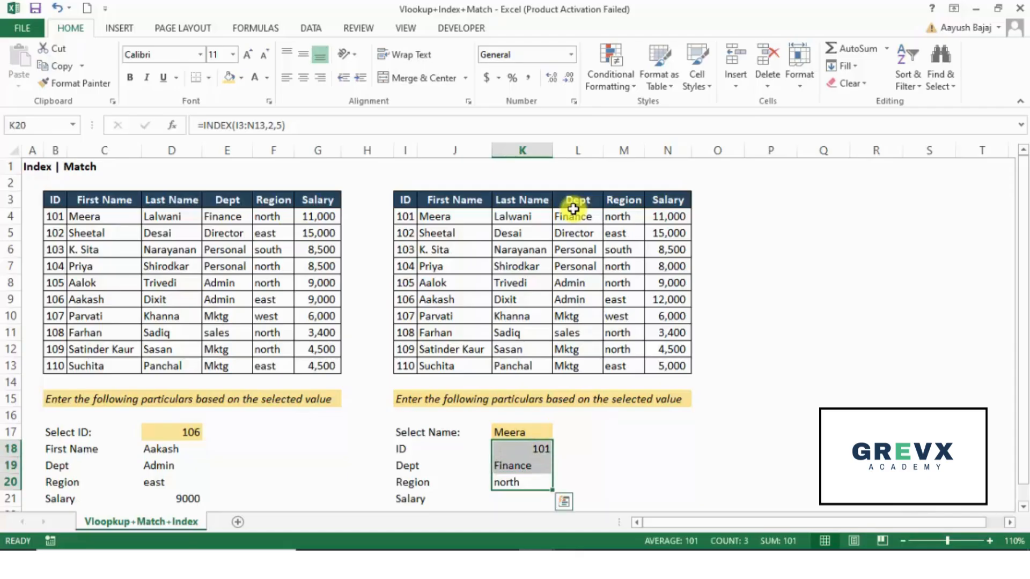
# - Choose the second employee's first name from the list in the Select Name cell K17
pyautogui.press('Up')
pyautogui.press('Up')
pyautogui.press('Up')
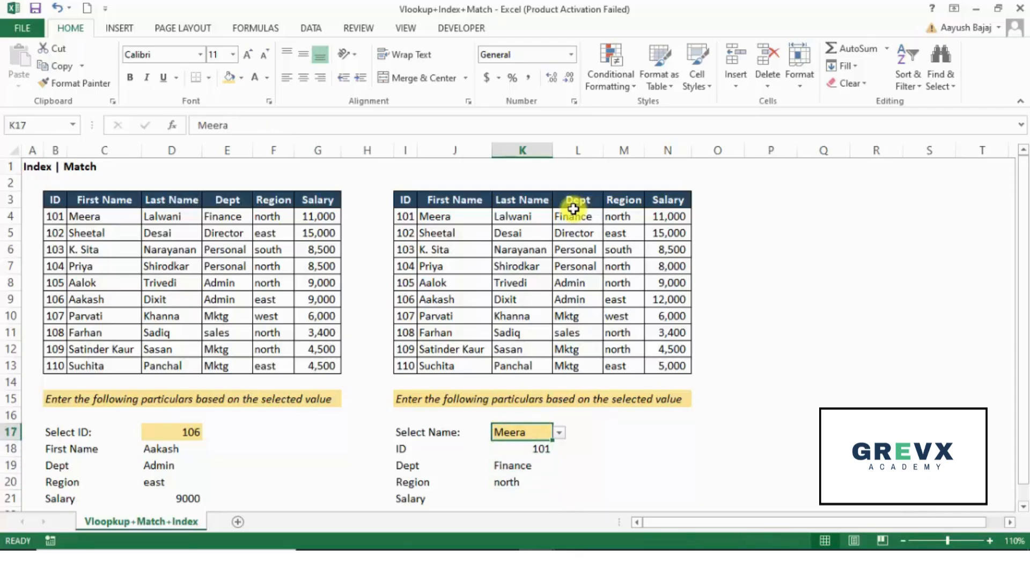
pyautogui.hotkey('alt', 'Down')
pyautogui.press('Down')
pyautogui.press('Return')
pyautogui.press('Down')
# - Check the ID, Dept and Region results in K18:K20 against the newly selected name
pyautogui.hotkey('shift', 'Down')
pyautogui.hotkey('shift', 'Down')
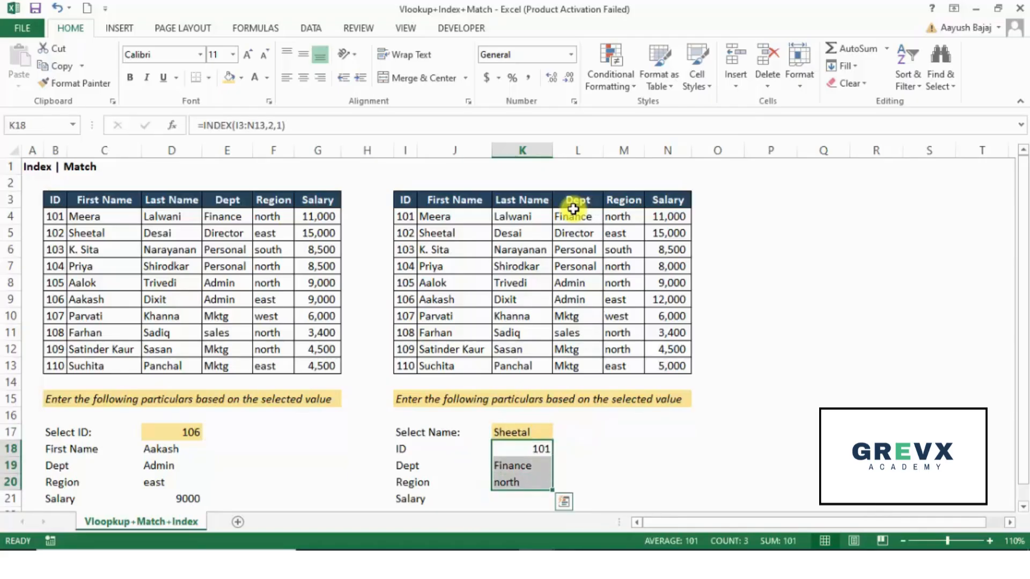
pyautogui.hotkey('shift', 'Up')
pyautogui.hotkey('shift', 'Up')
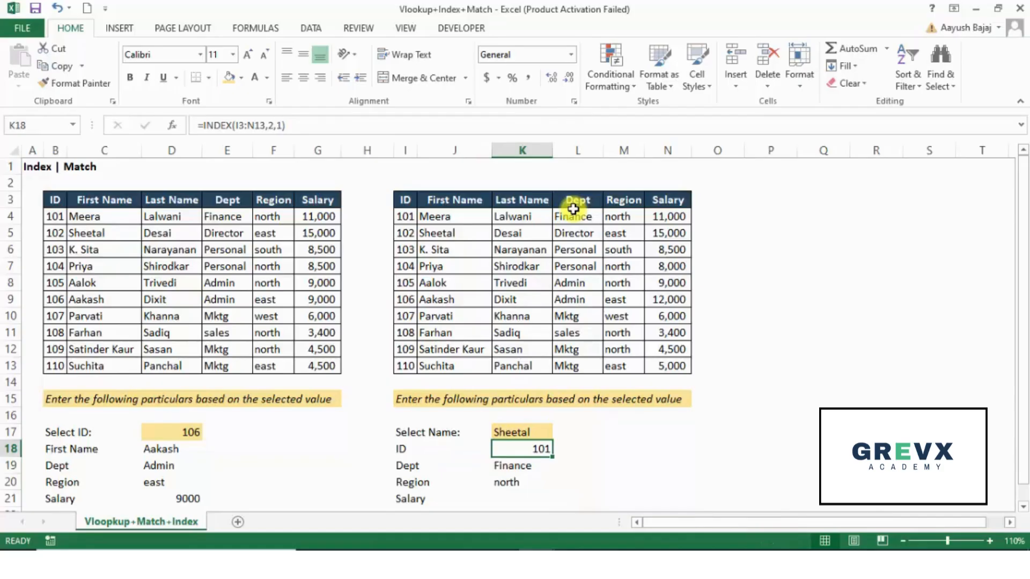
pyautogui.hotkey('shift', 'Down')
pyautogui.hotkey('shift', 'Down')
pyautogui.hotkey('shift', 'Down')
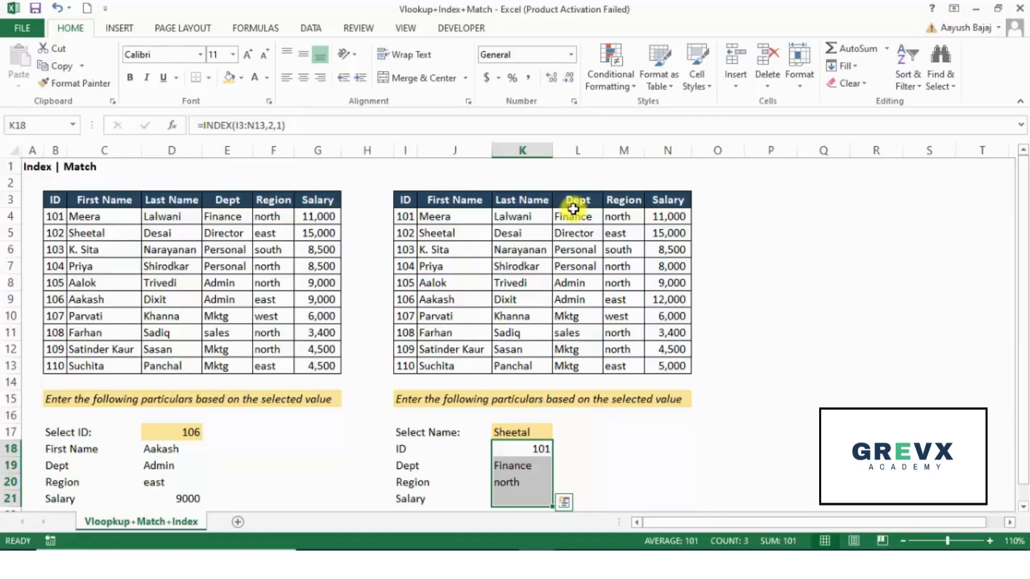
# - Examine the hard-coded row and column arguments of the INDEX formula in K18, leaving it unedited
pyautogui.press('F2')
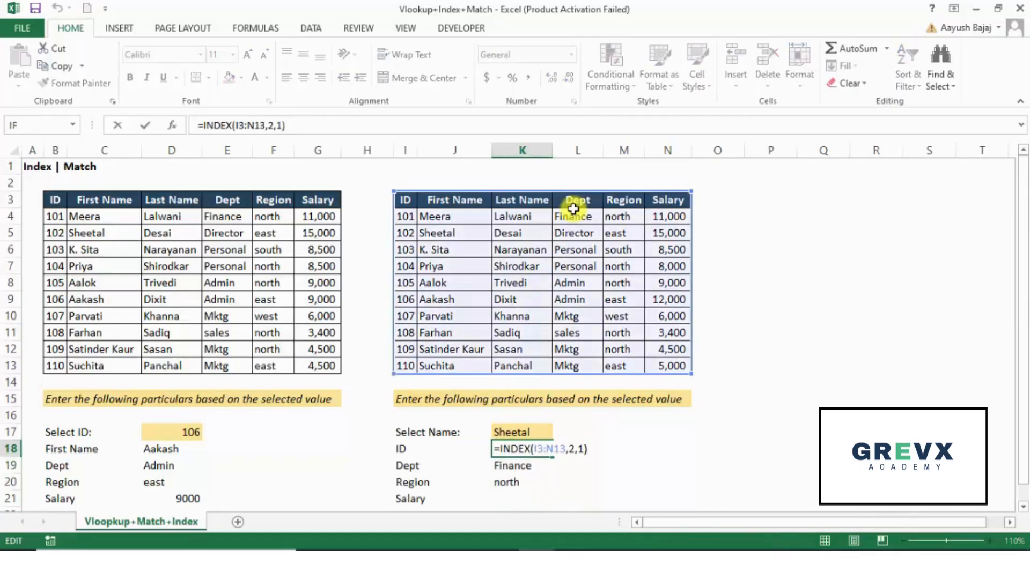
pyautogui.press('Left')
pyautogui.hotkey('shift', 'Left')
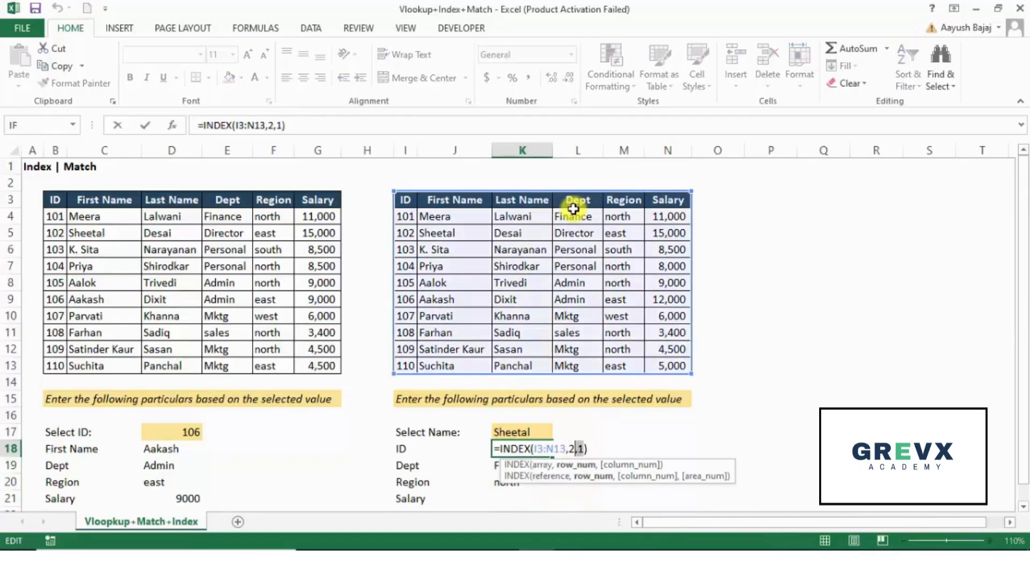
pyautogui.hotkey('shift', 'Left')
pyautogui.hotkey('shift', 'Left')
pyautogui.hotkey('shift', 'Left')
pyautogui.hotkey('shift', 'Right')
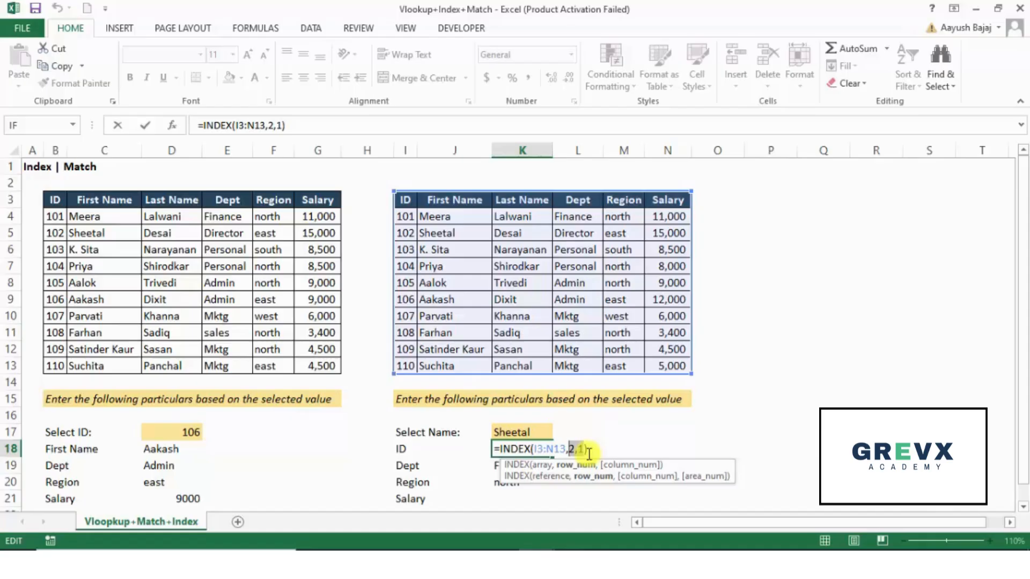
pyautogui.hotkey('ctrl', 'Return')
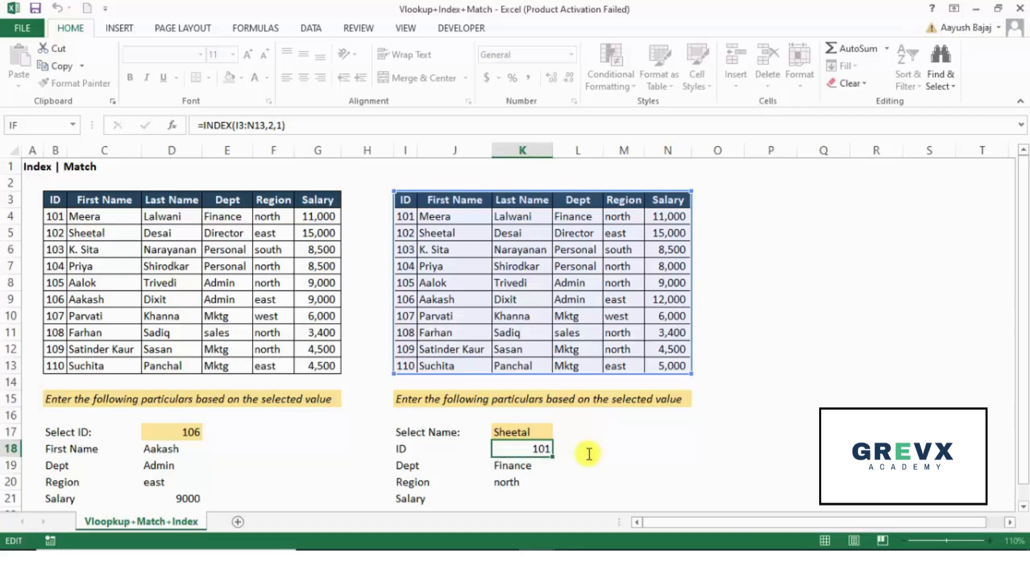
# - Clear the INDEX formulas from the result cells K18:K20 and return to the ID cell K18
pyautogui.hotkey('shift', 'Down')
pyautogui.hotkey('shift', 'Down')
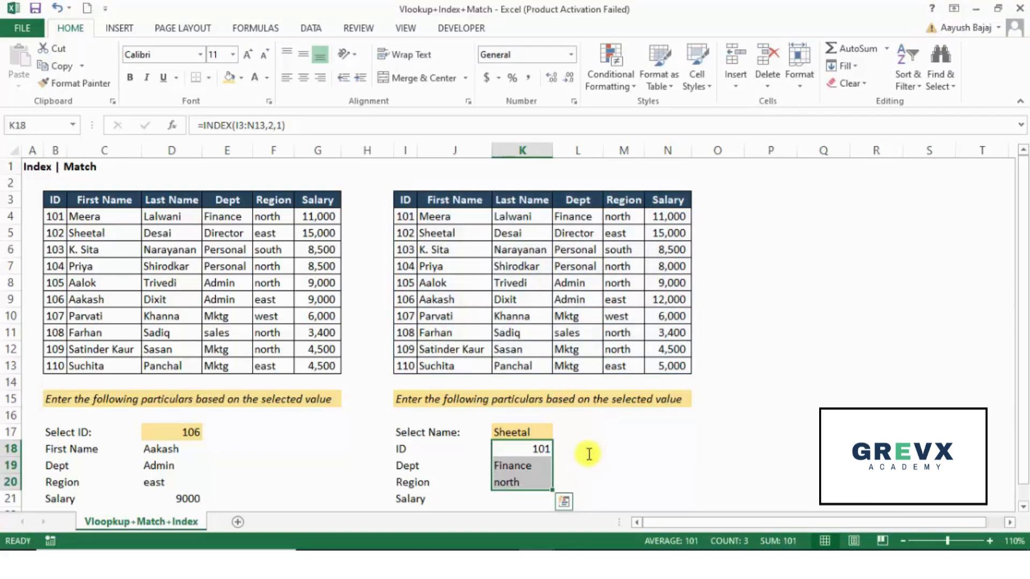
pyautogui.press('Delete')
pyautogui.hotkey('shift', 'Up')
pyautogui.hotkey('shift', 'Up')
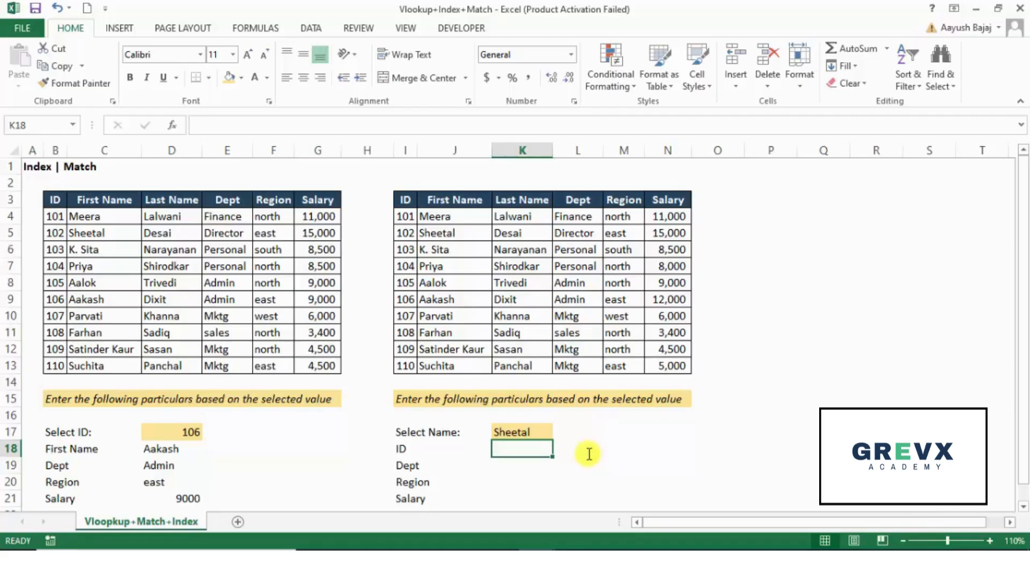
# - Start an INDEX formula in the ID cell K18 with the whole table I3:N13, including headers, as its array
pyautogui.write('=in')
pyautogui.press('Tab')
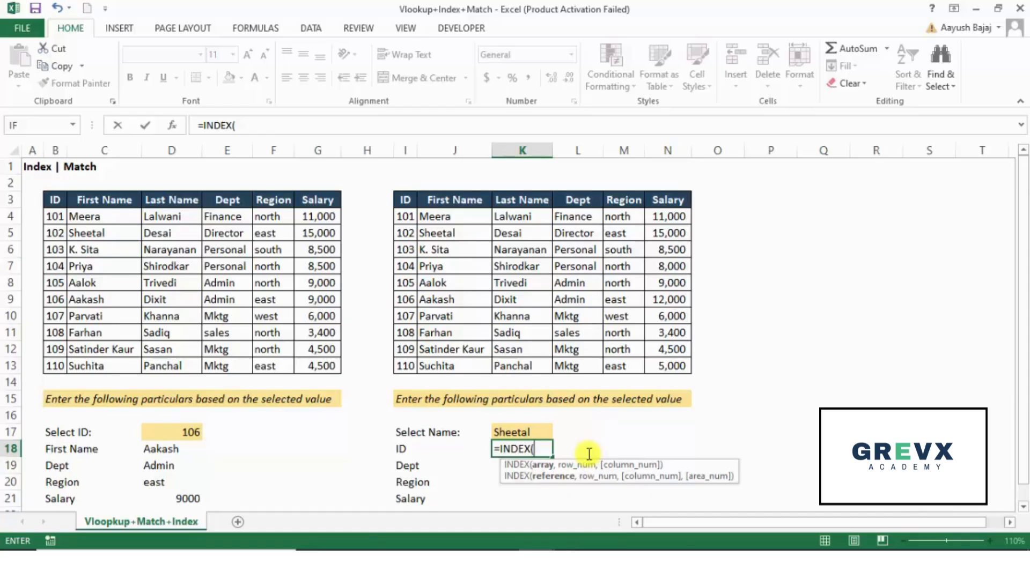
pyautogui.press('Up')
pyautogui.press('Up')
pyautogui.press('Up')
pyautogui.press('Up')
pyautogui.press('Up')
pyautogui.press('Left')
pyautogui.press('Left')
pyautogui.hotkey('ctrl', 'Up')
pyautogui.hotkey('ctrl', 'shift', 'Right')
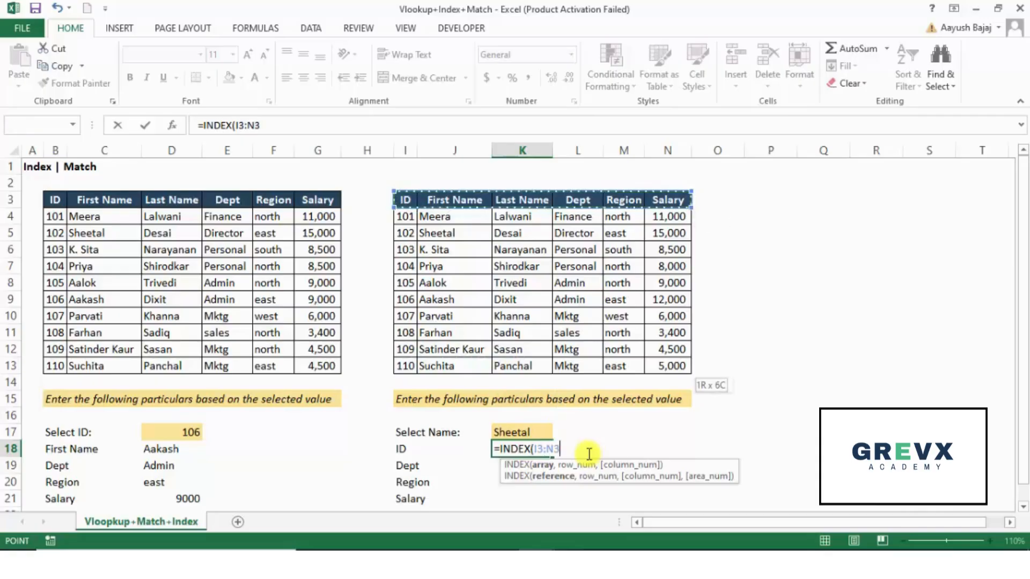
pyautogui.hotkey('ctrl', 'shift', 'Down')
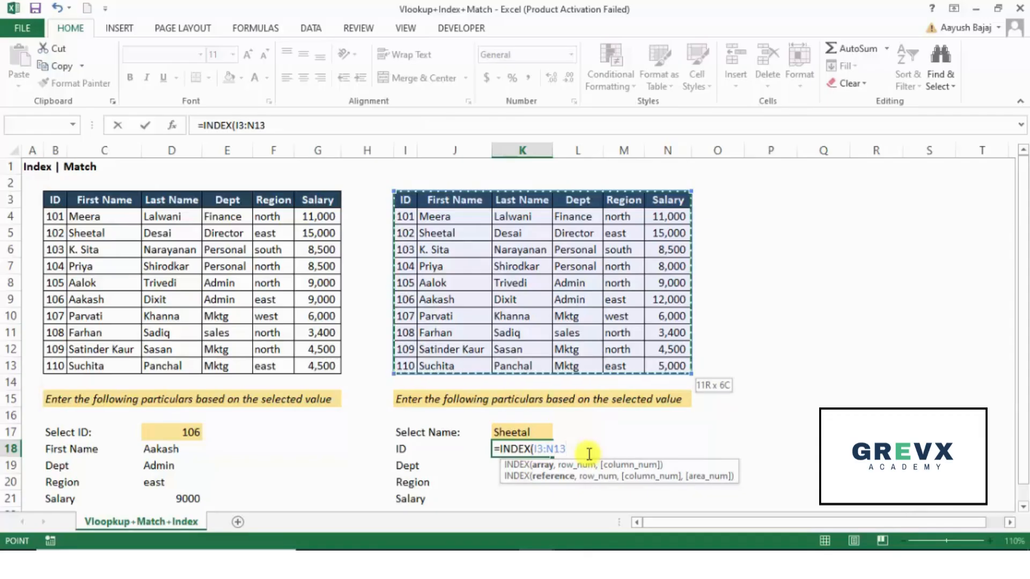
pyautogui.write(',')
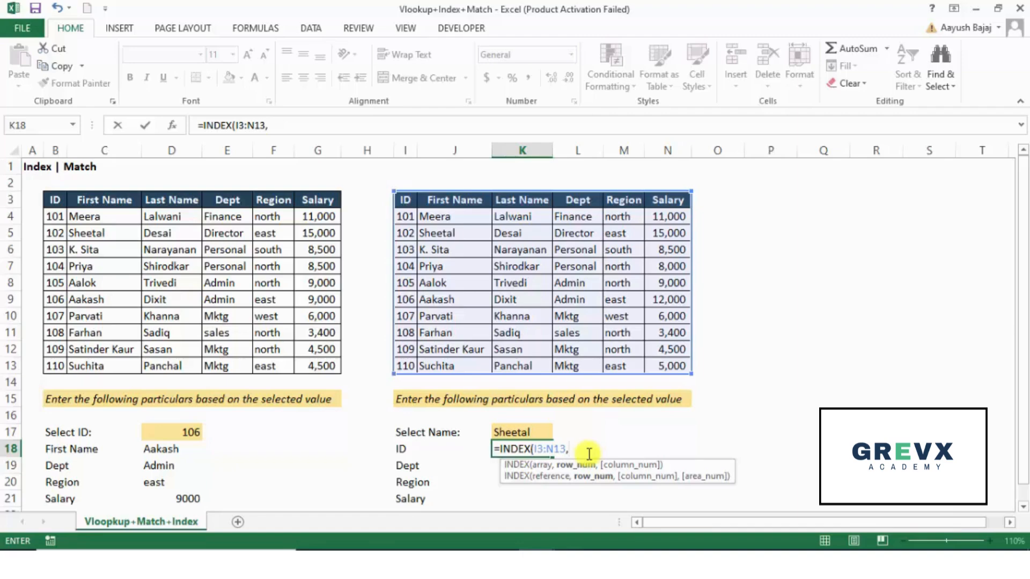
# - Supply the INDEX row number with MATCH(K17,J3:J13,0), finding the selected name exactly in the First Name column
pyautogui.write('match')
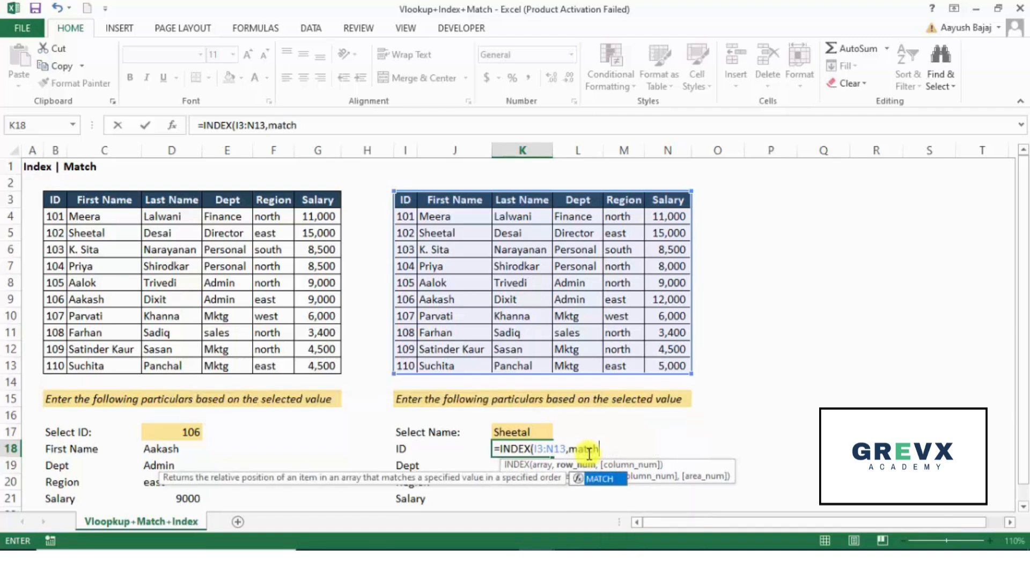
pyautogui.press('Tab')
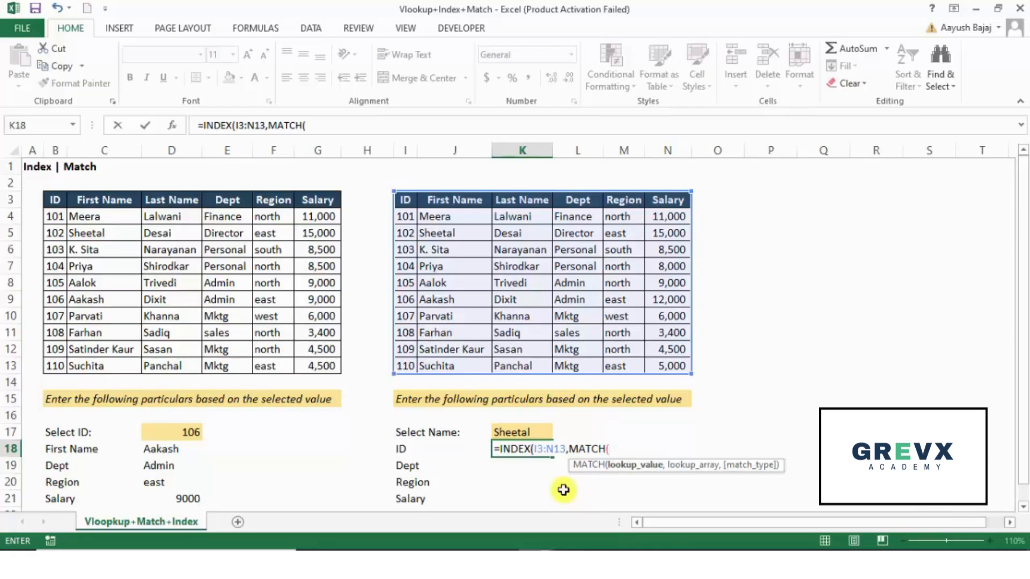
pyautogui.click(531, 432)
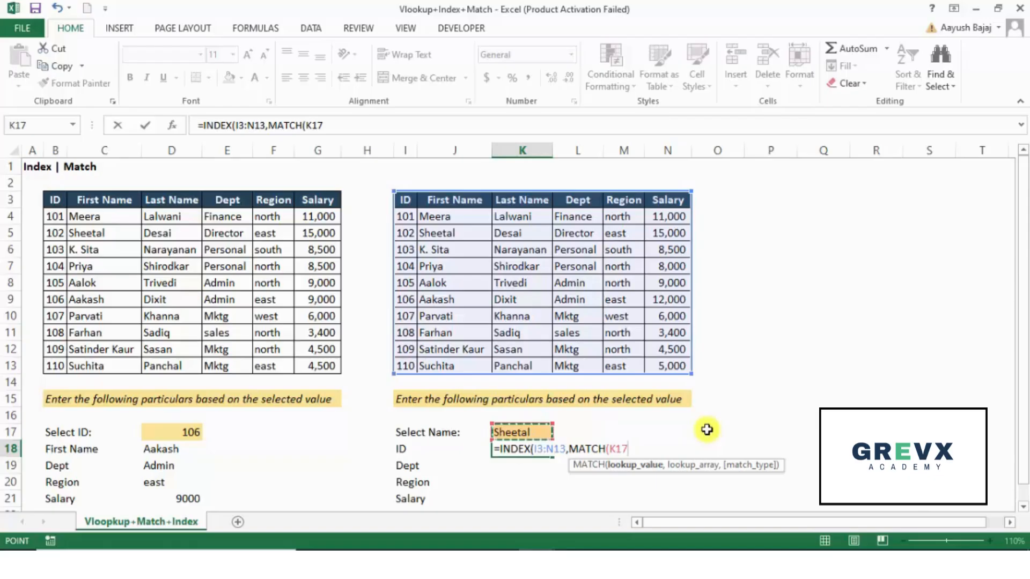
pyautogui.write(',')
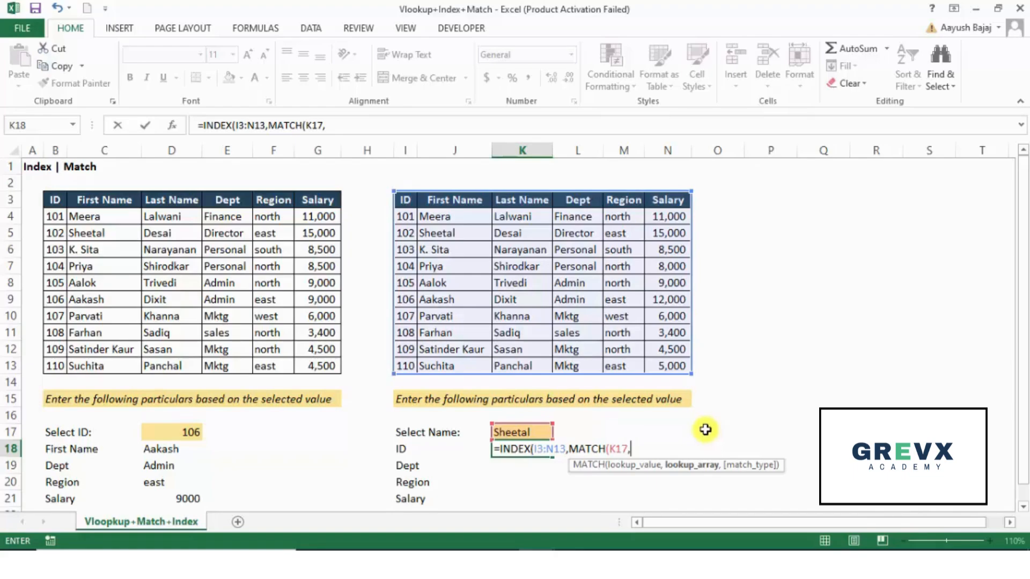
pyautogui.moveTo(455, 201); pyautogui.dragTo(445, 369)
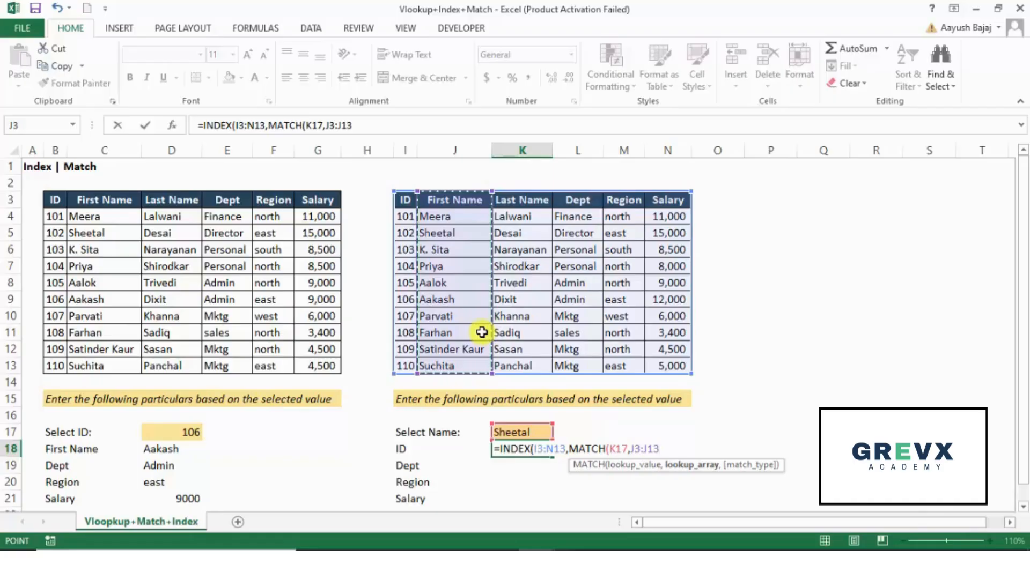
pyautogui.write(',0')
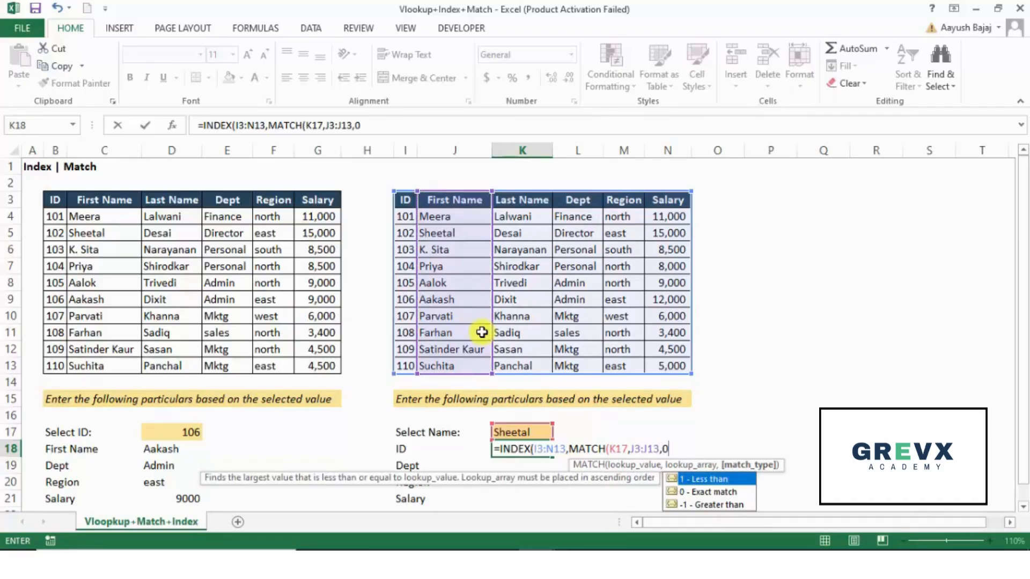
pyautogui.write(')')
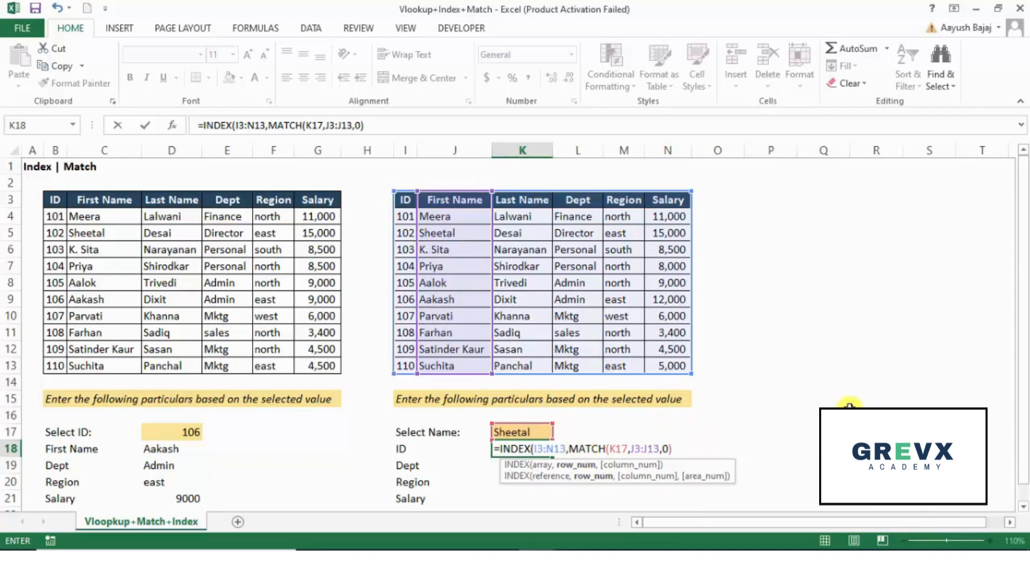
# - Supply the INDEX column number with MATCH(I18,I3:N3,0), looking up the ID label in the header row, and complete the K18 formula
pyautogui.write(',')
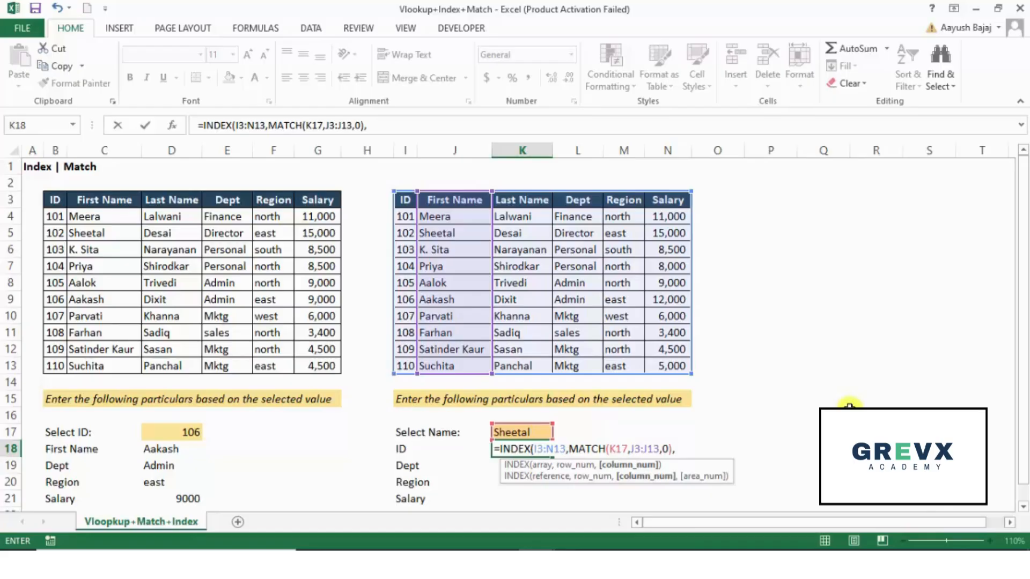
pyautogui.write('match')
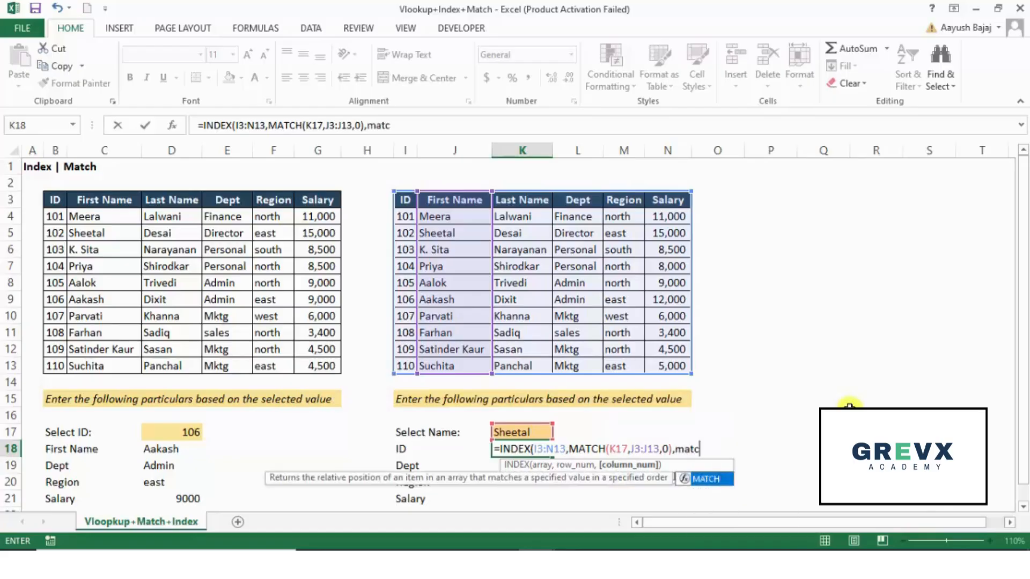
pyautogui.press('Tab')
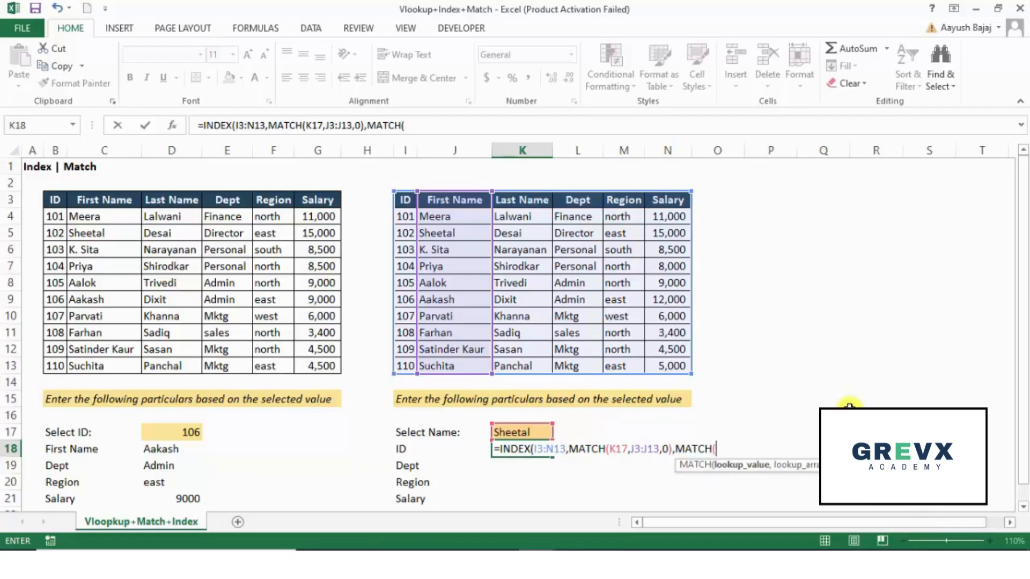
pyautogui.press('Left')
pyautogui.press('Left')
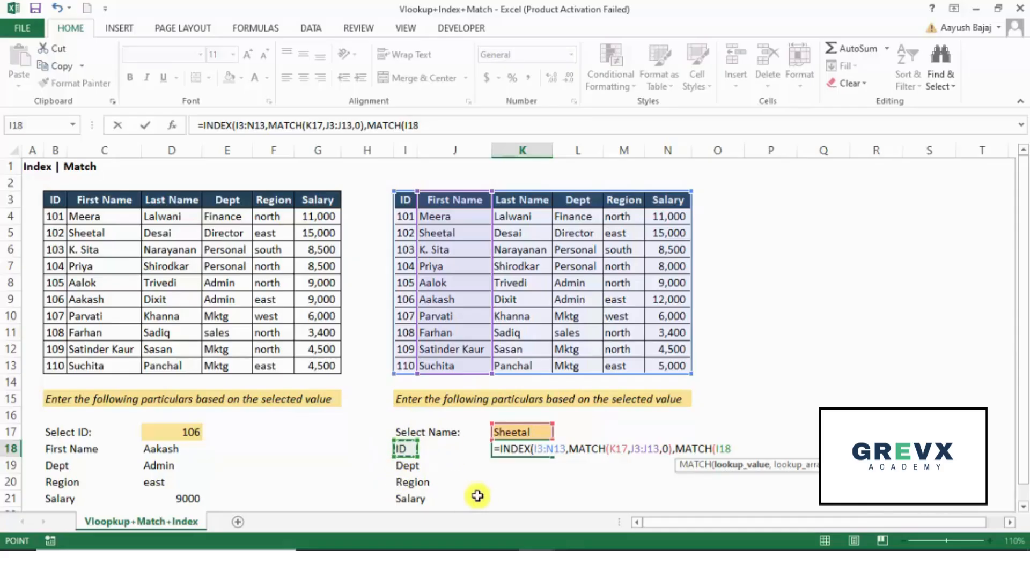
pyautogui.write(',')
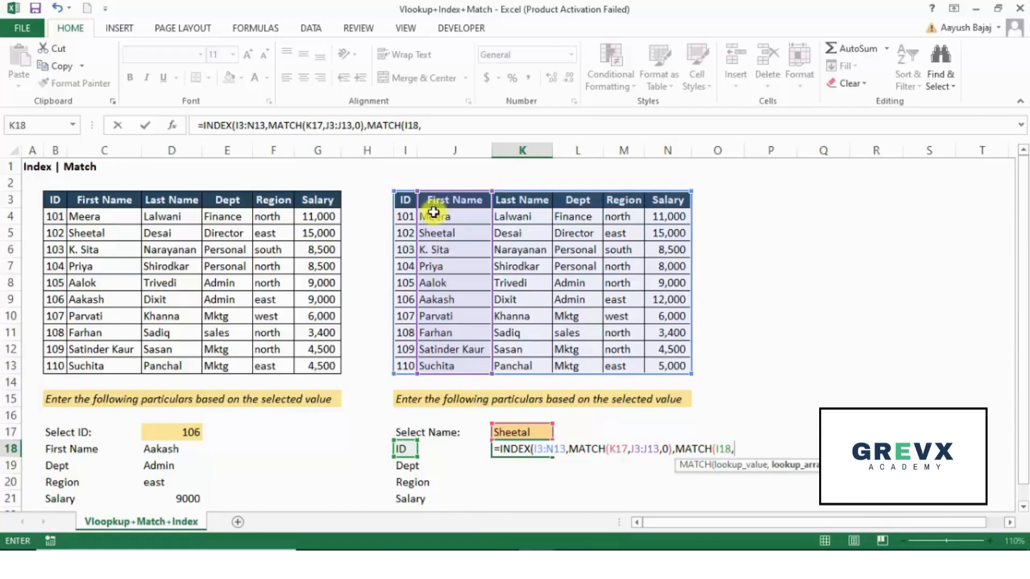
pyautogui.moveTo(409, 200); pyautogui.dragTo(654, 202)
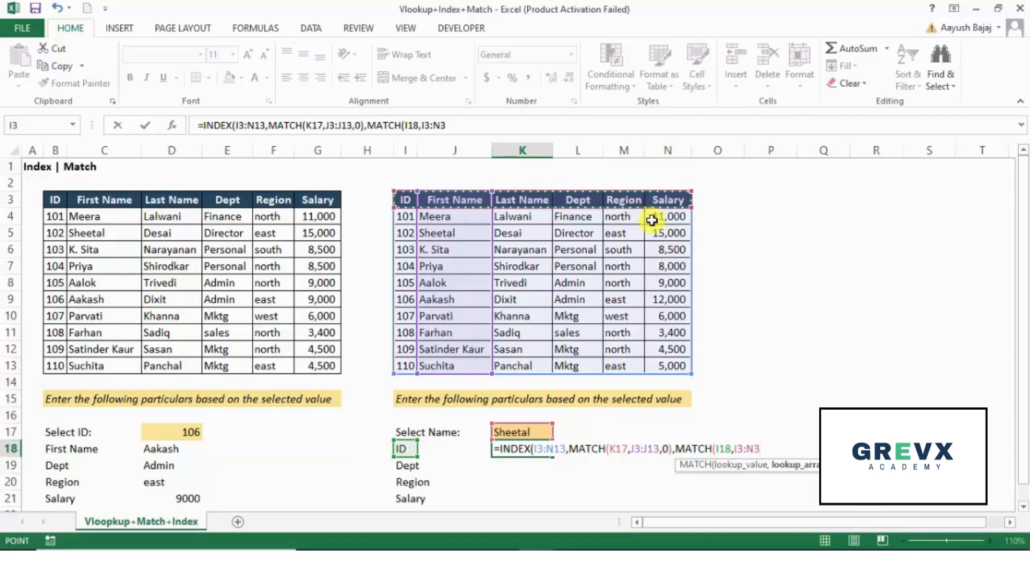
pyautogui.write(',')
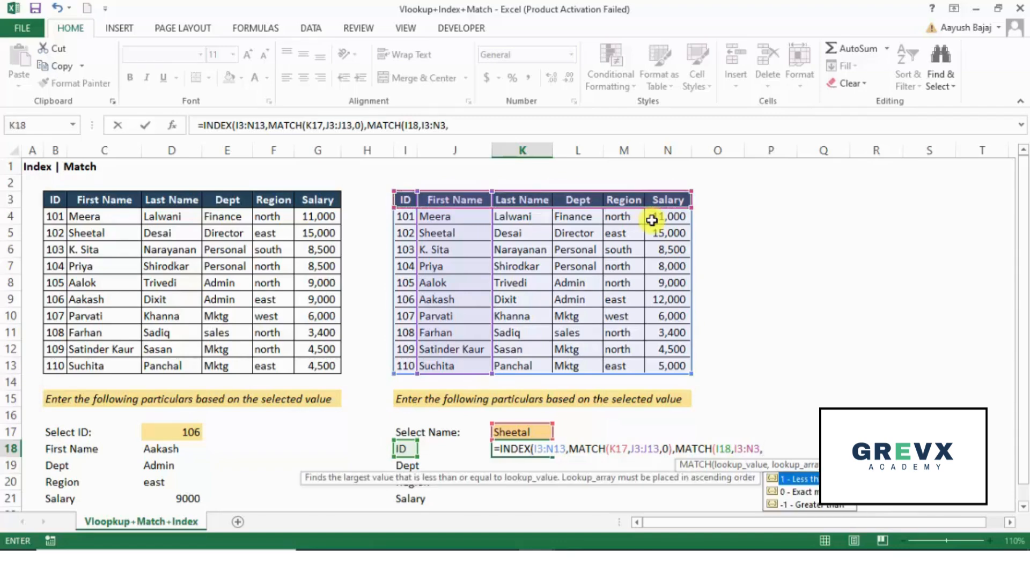
pyautogui.write('0)')
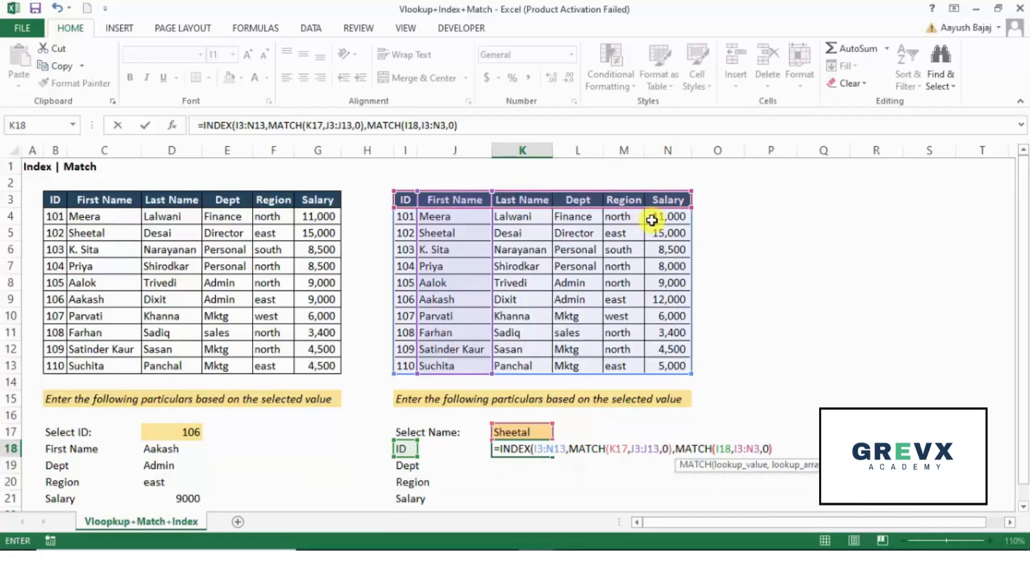
pyautogui.write(')')
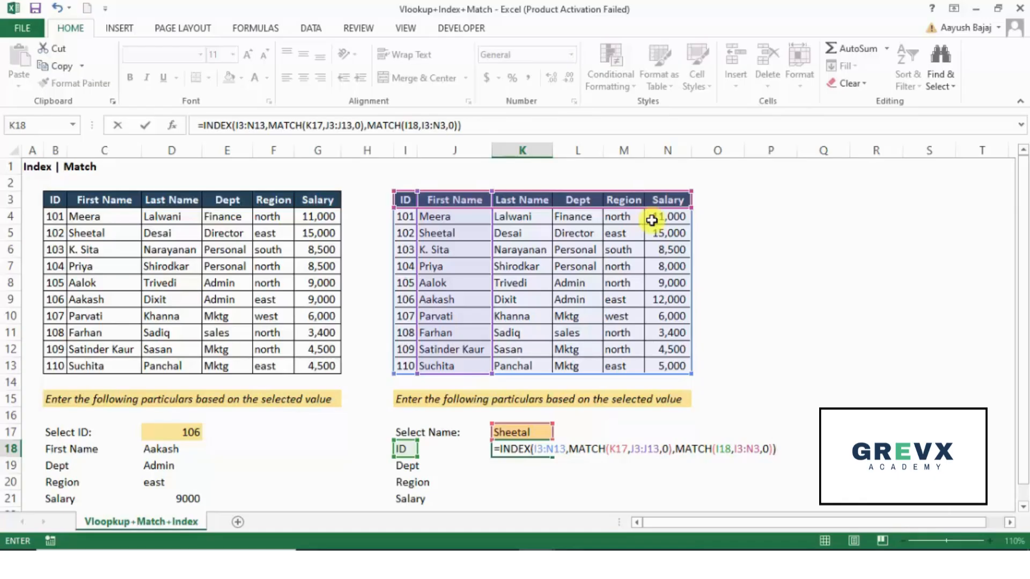
pyautogui.press('Return')
pyautogui.press('Up')
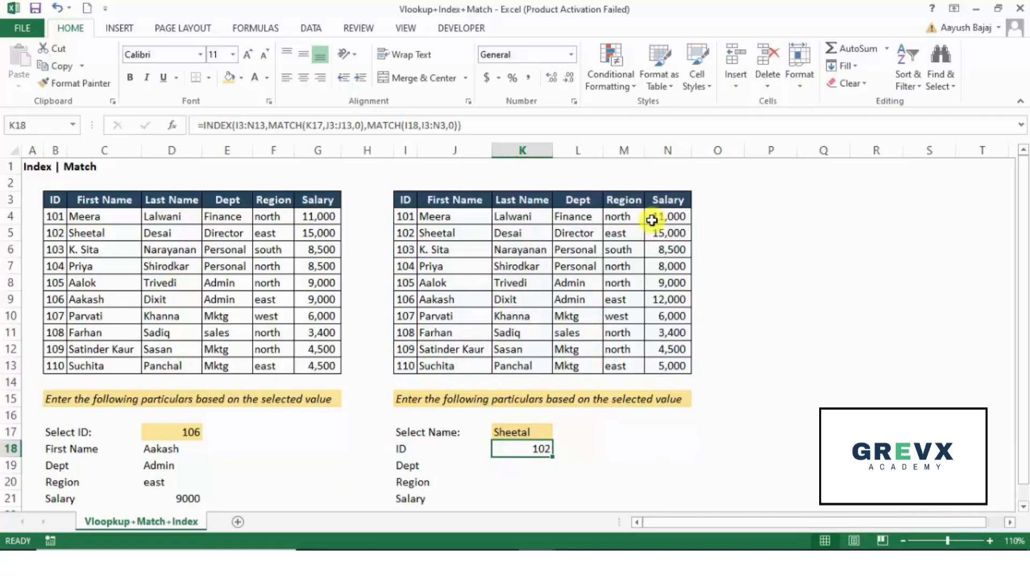
# - Choose the fourth employee's first name from the Select Name list in K17 to test the ID lookup
pyautogui.press('Up')
pyautogui.hotkey('alt', 'Down')
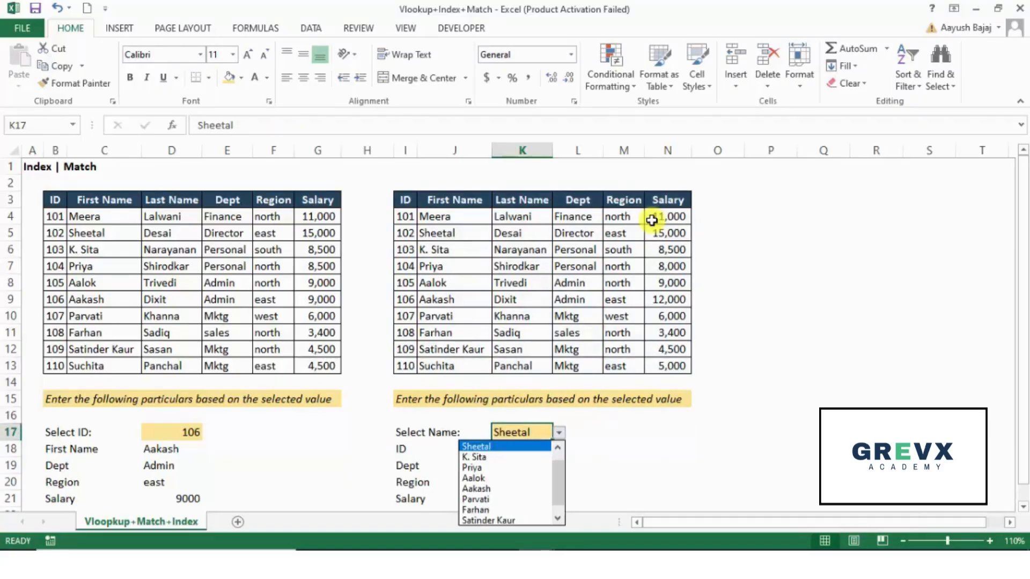
pyautogui.press('Down')
pyautogui.press('Down')
pyautogui.press('Return')
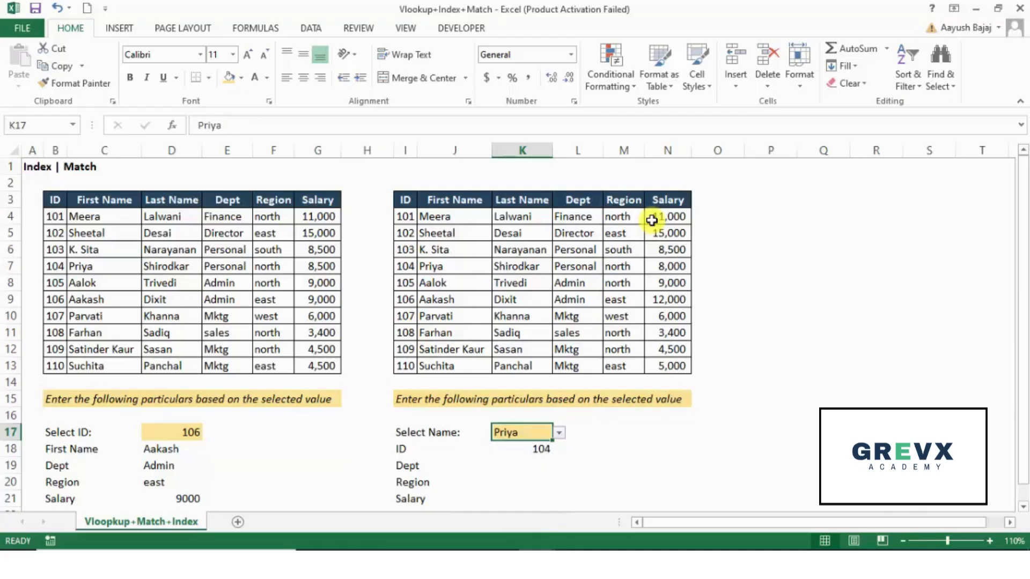
# - Switch the Select Name cell K17 to the sixth employee's first name to test the ID lookup again
pyautogui.hotkey('alt', 'Down')
pyautogui.press('Down')
pyautogui.press('Down')
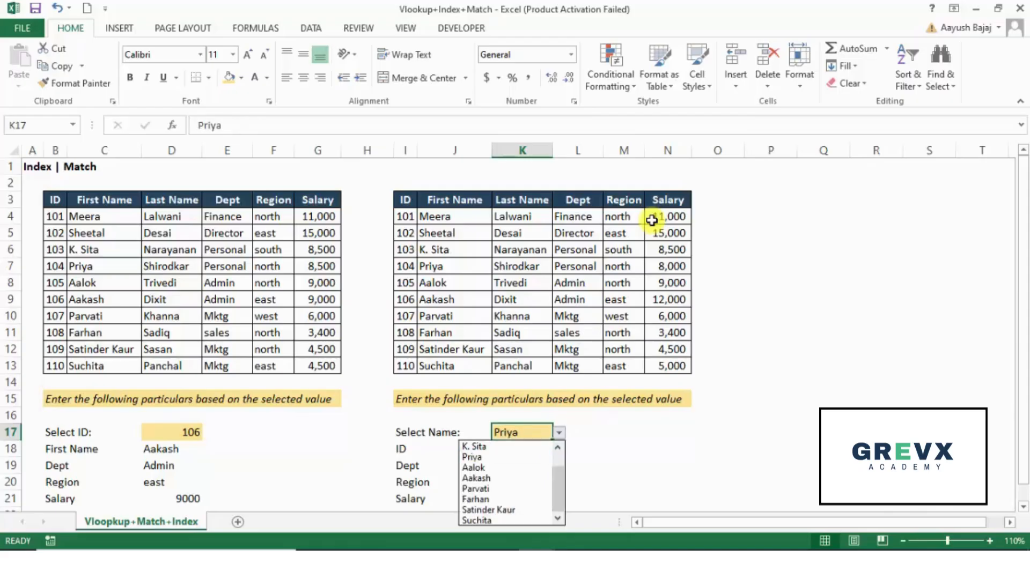
pyautogui.press('Return')
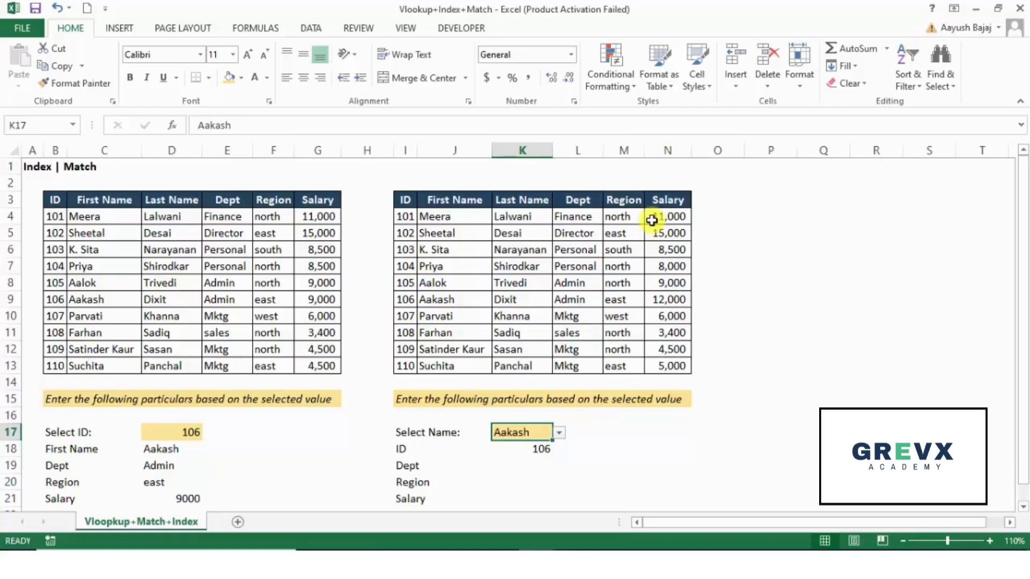
# - Set the Select Name cell K17 to the seventh employee's first name from its list
pyautogui.hotkey('alt', 'Down')
pyautogui.press('Down')
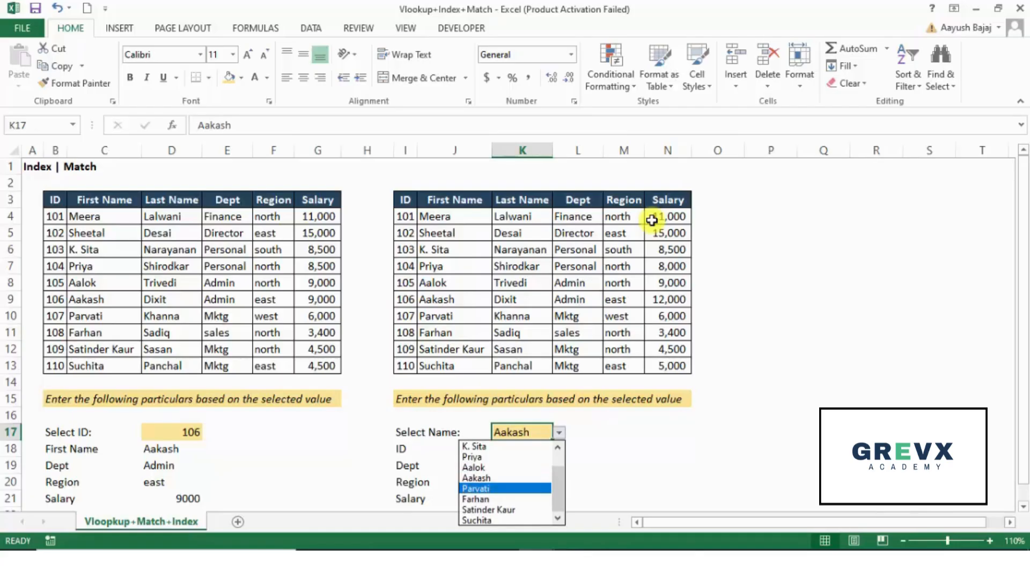
pyautogui.press('Return')
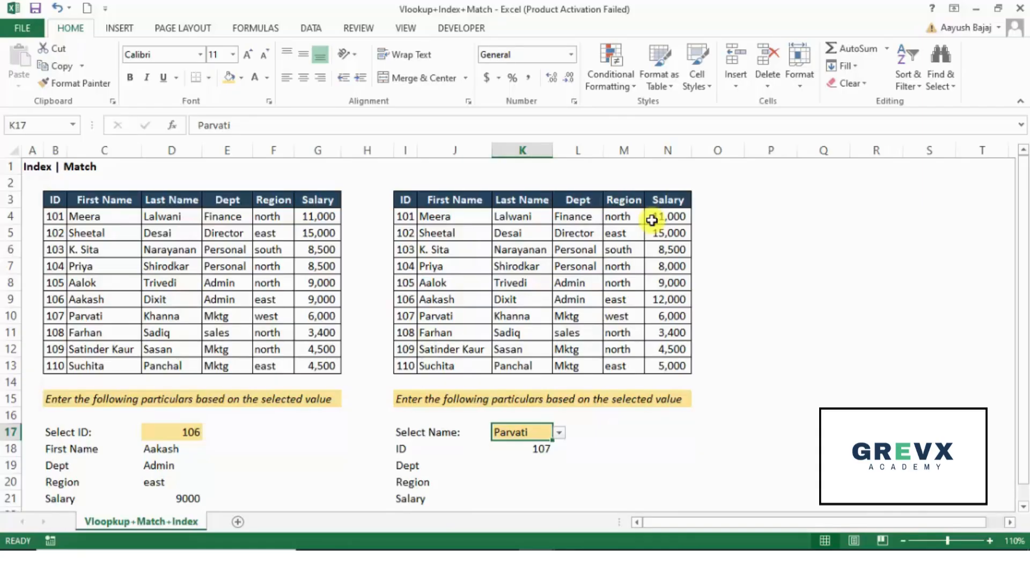
# - Review the cell references of the INDEX and MATCH formula in K18 and clear the formula from the cell
pyautogui.press('Down')
pyautogui.press('F2')
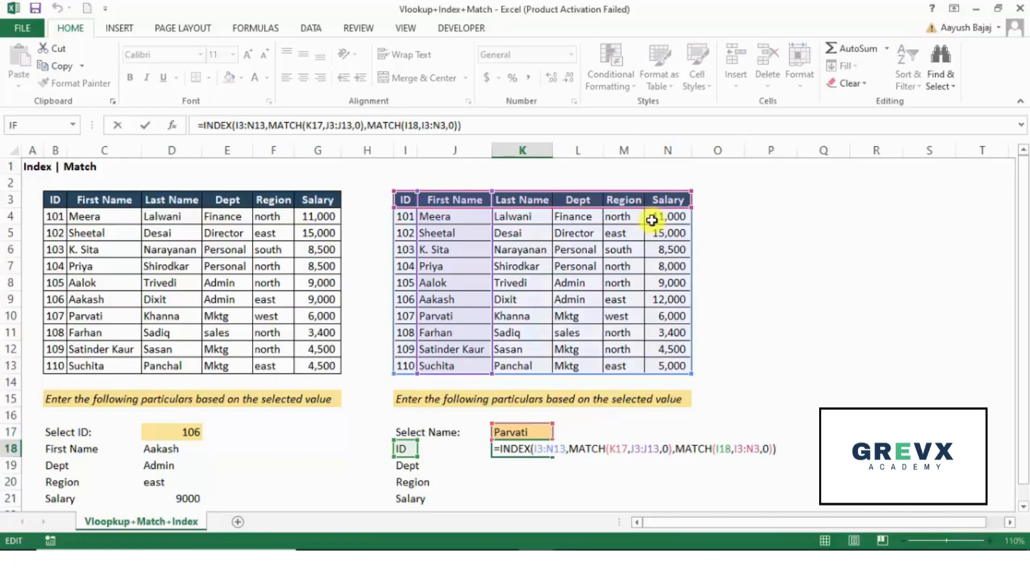
pyautogui.hotkey('ctrl', 'Return')
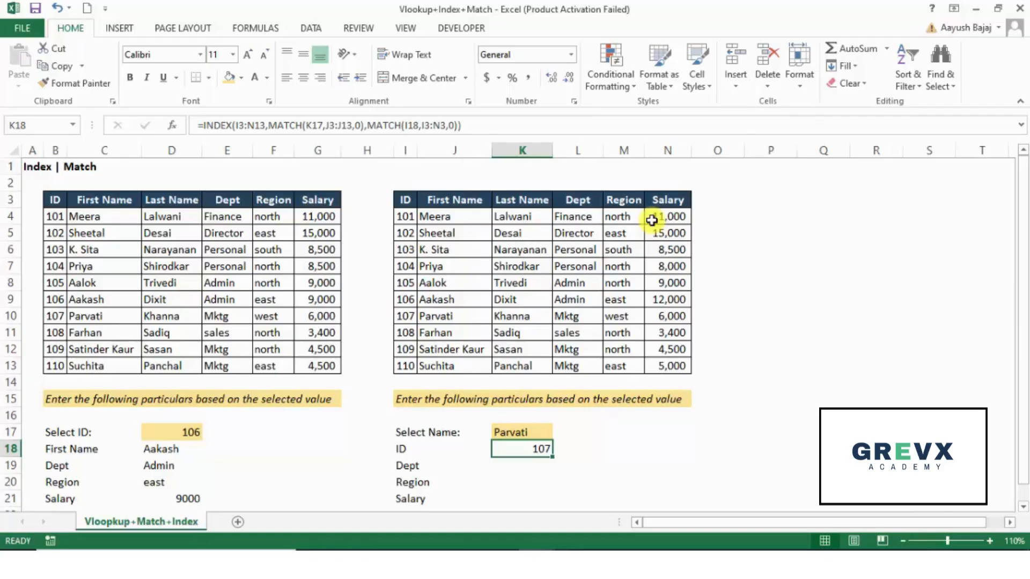
pyautogui.press('Delete')
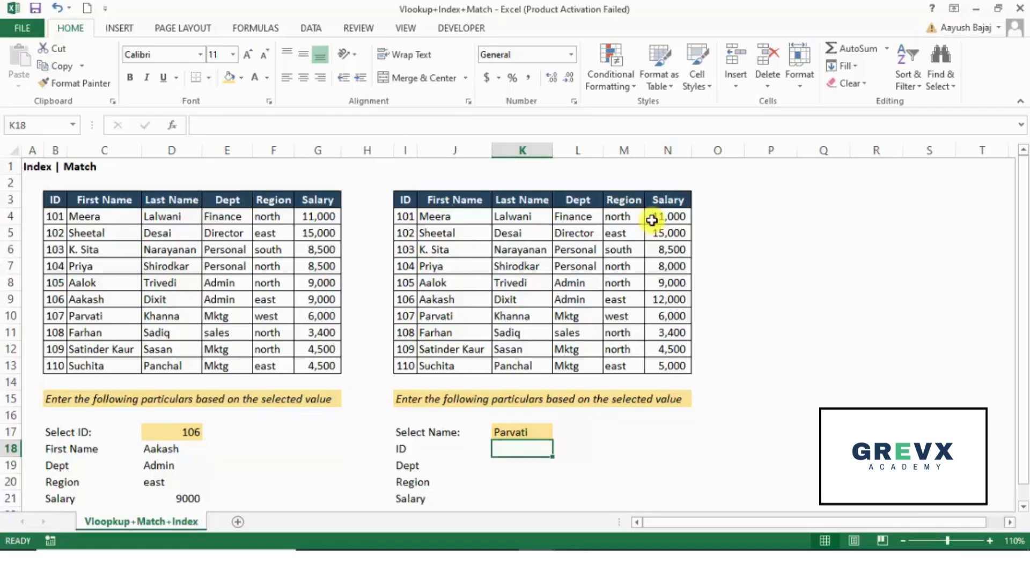
# - Start a new INDEX formula in K18 with the table range locked as the absolute reference $I$3:$N$13
pyautogui.write('=index')
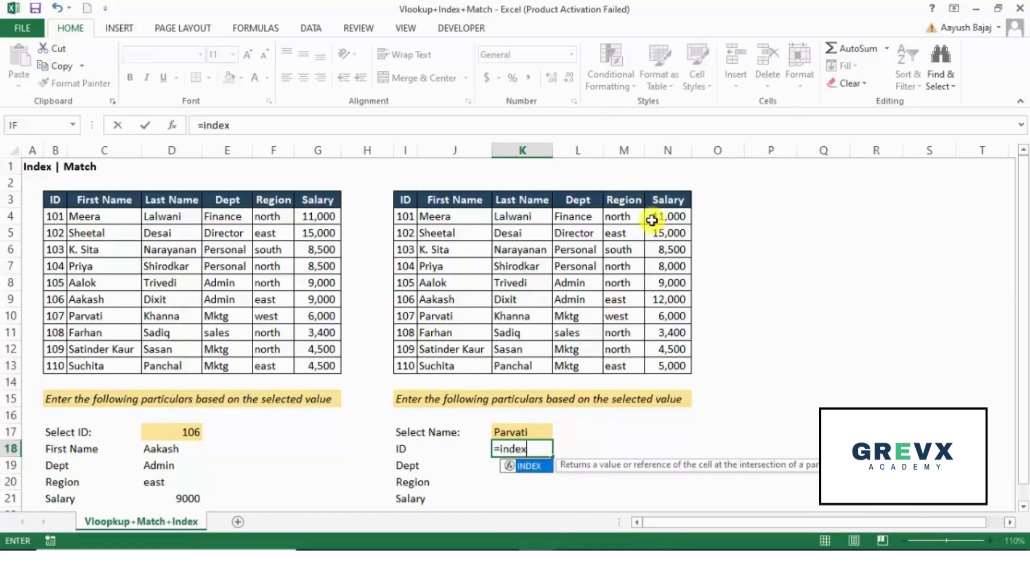
pyautogui.press('Tab')
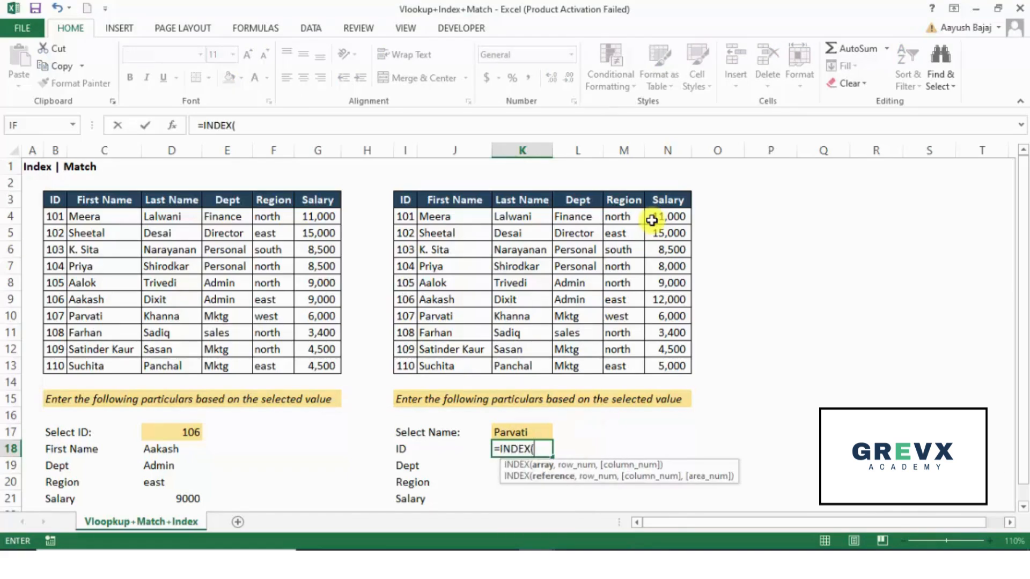
pyautogui.press('Up')
pyautogui.press('Up')
pyautogui.press('Up')
pyautogui.press('Up')
pyautogui.press('Up')
pyautogui.press('Left')
pyautogui.press('Left')
pyautogui.hotkey('ctrl', 'shift', 'Up')
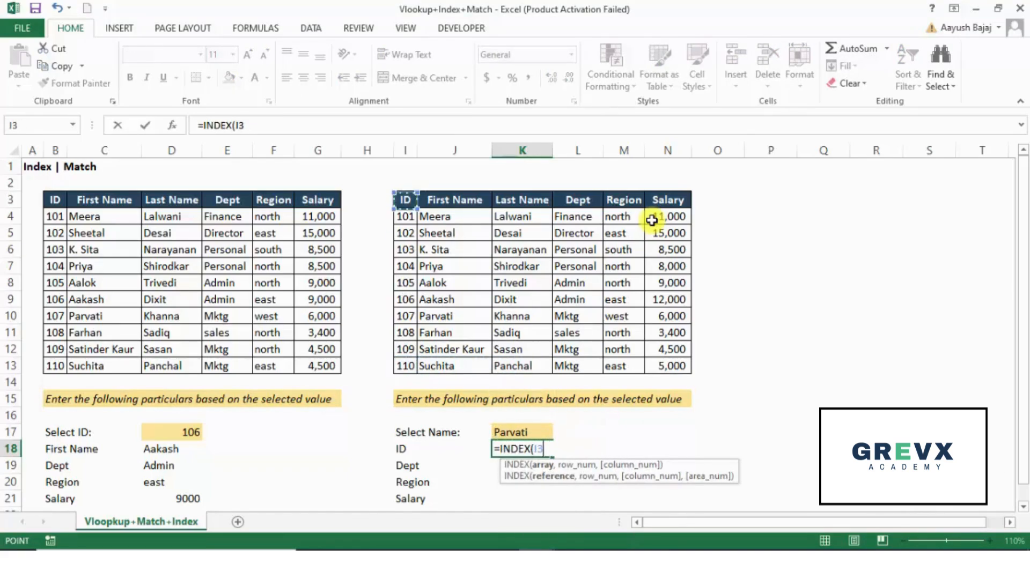
pyautogui.hotkey('ctrl', 'shift', 'Right')
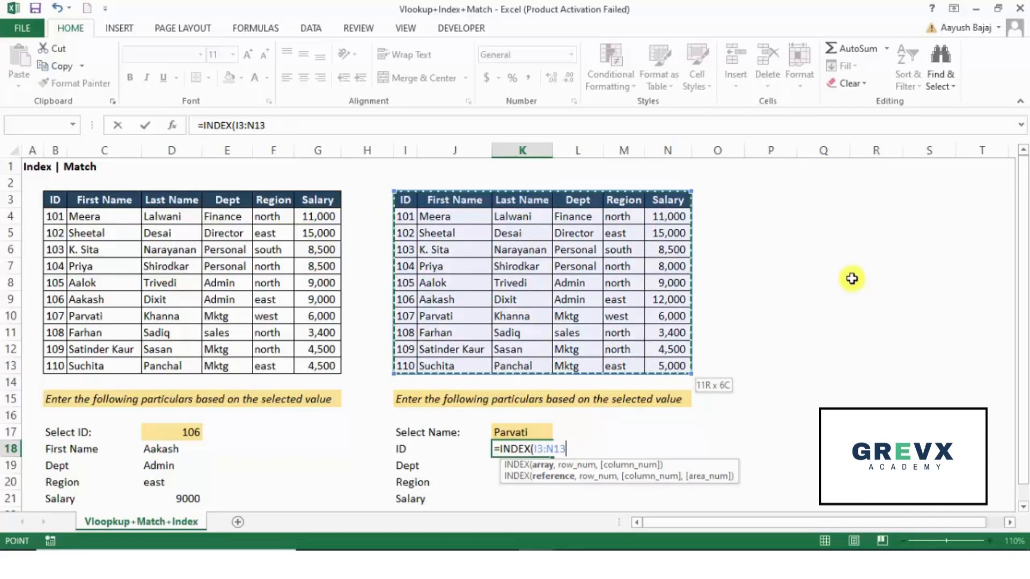
pyautogui.press('F4')
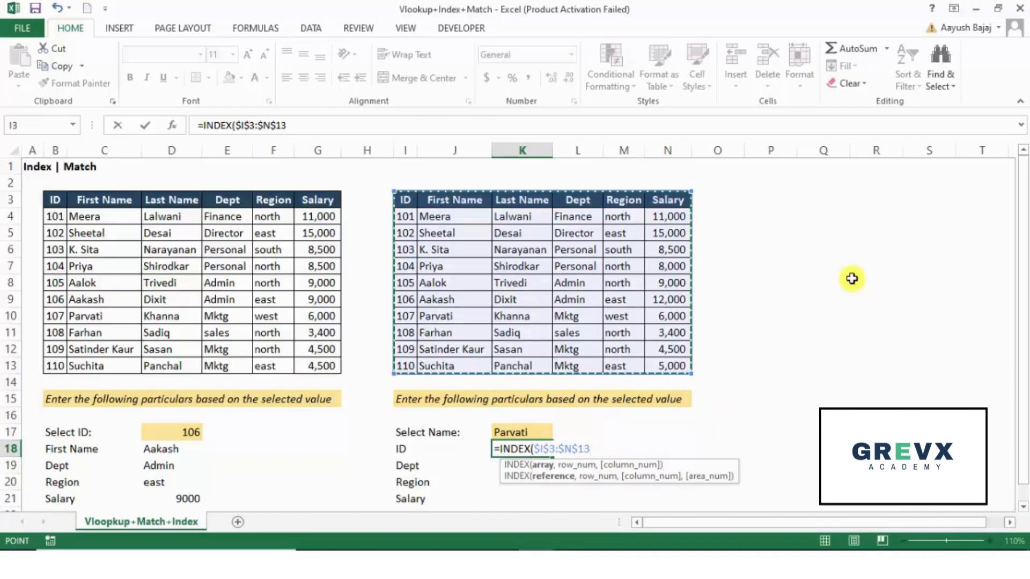
# - Add a MATCH function as the row argument of the K18 INDEX formula, with the absolute lookup value $K$17
pyautogui.write(',')
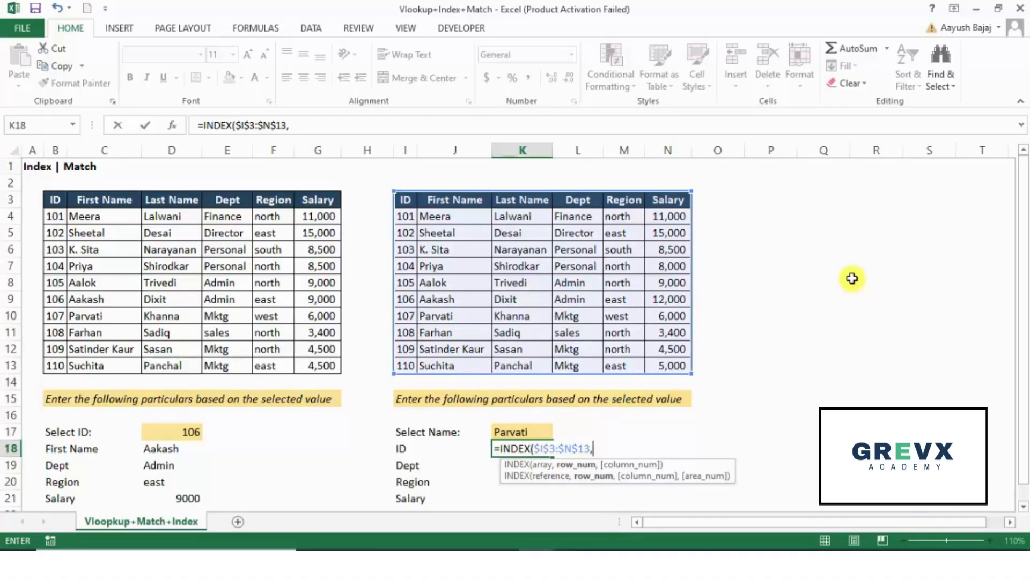
pyautogui.write('match')
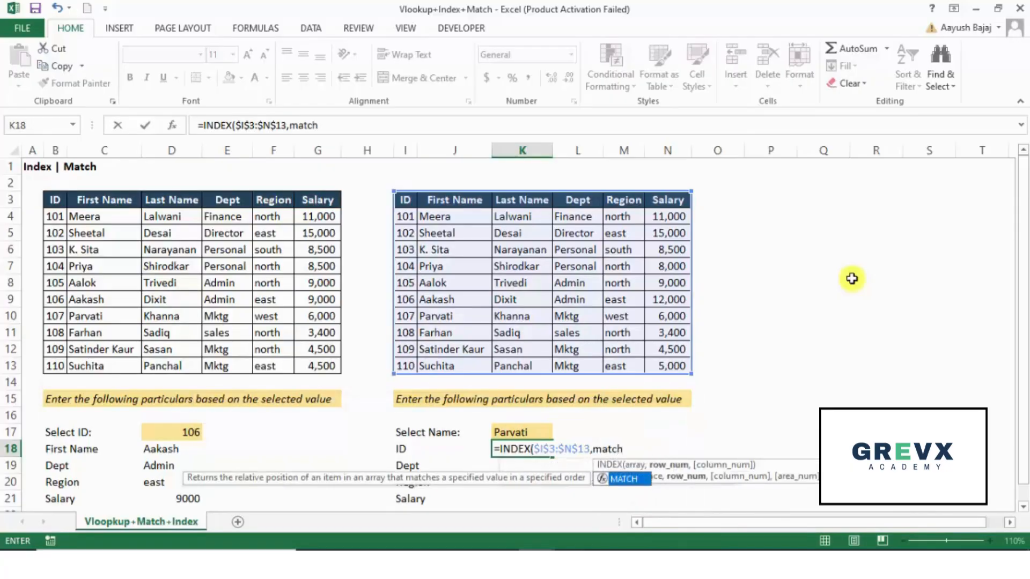
pyautogui.press('Tab')
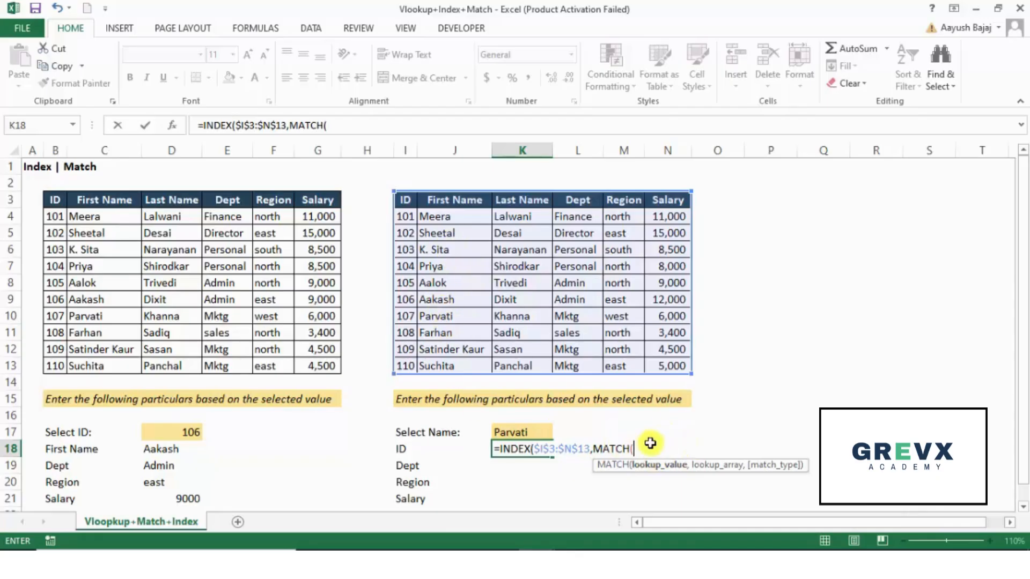
pyautogui.click(529, 433)
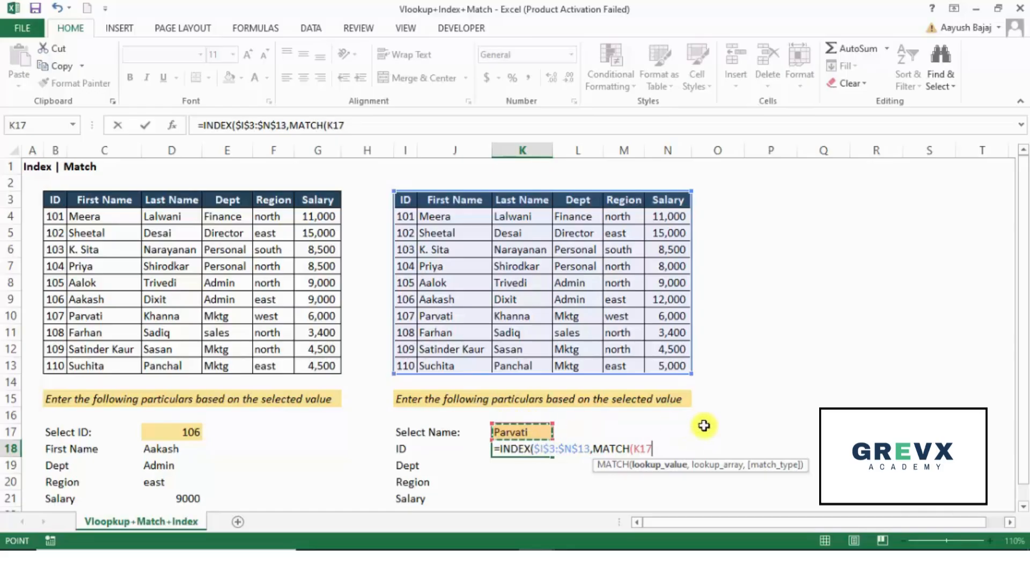
pyautogui.press('F4')
pyautogui.write(',')
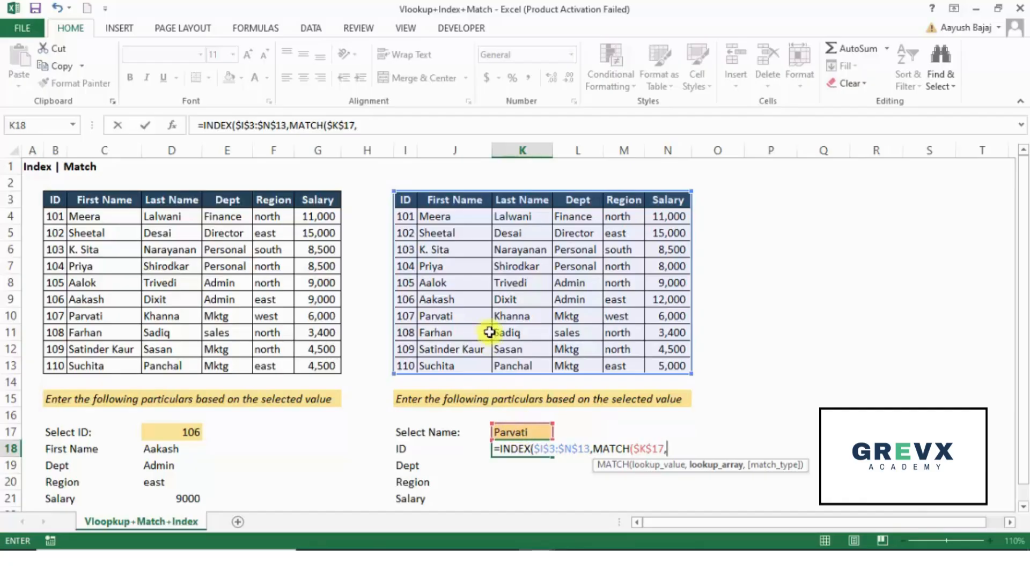
# - Complete the row MATCH with the locked First Name range $J$3:$J$13 and exact match type 0
pyautogui.moveTo(466, 202); pyautogui.dragTo(454, 362)
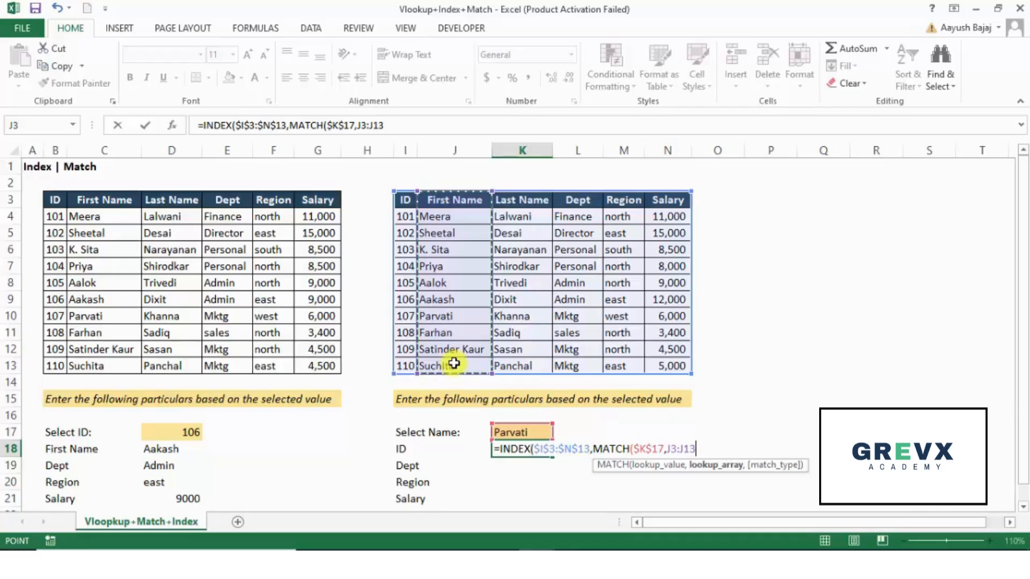
pyautogui.press('F4')
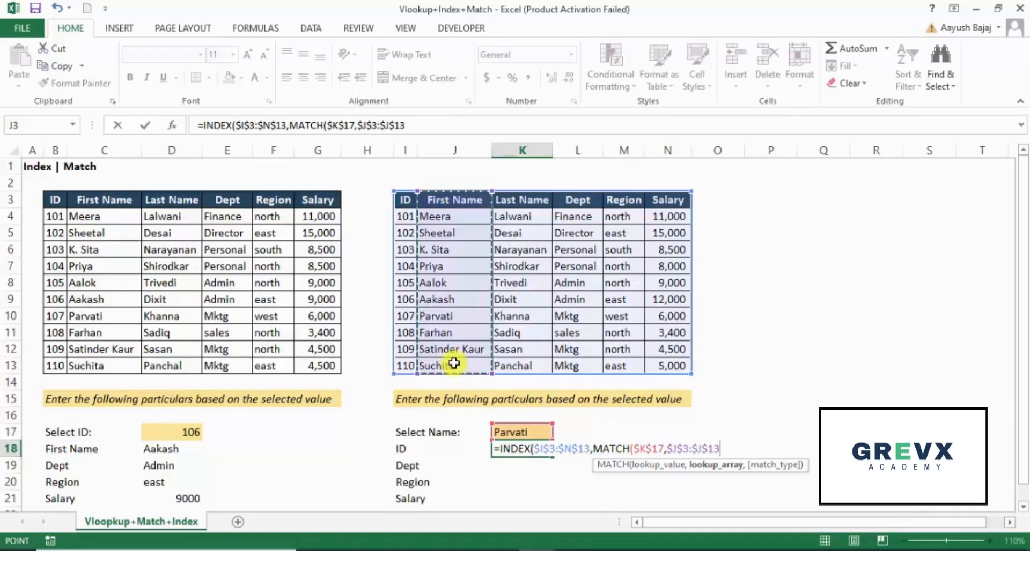
pyautogui.write(',')
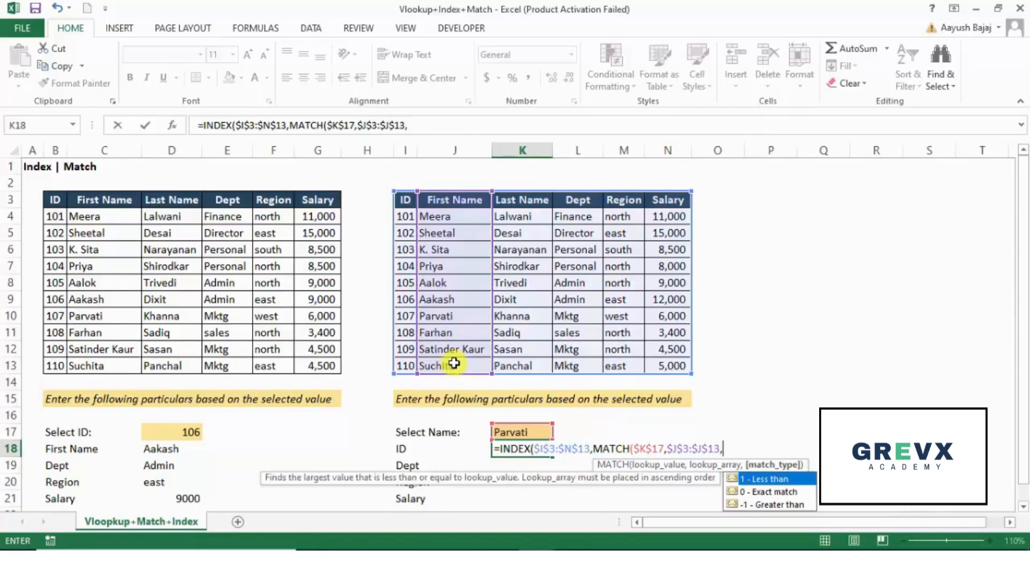
pyautogui.write('0')
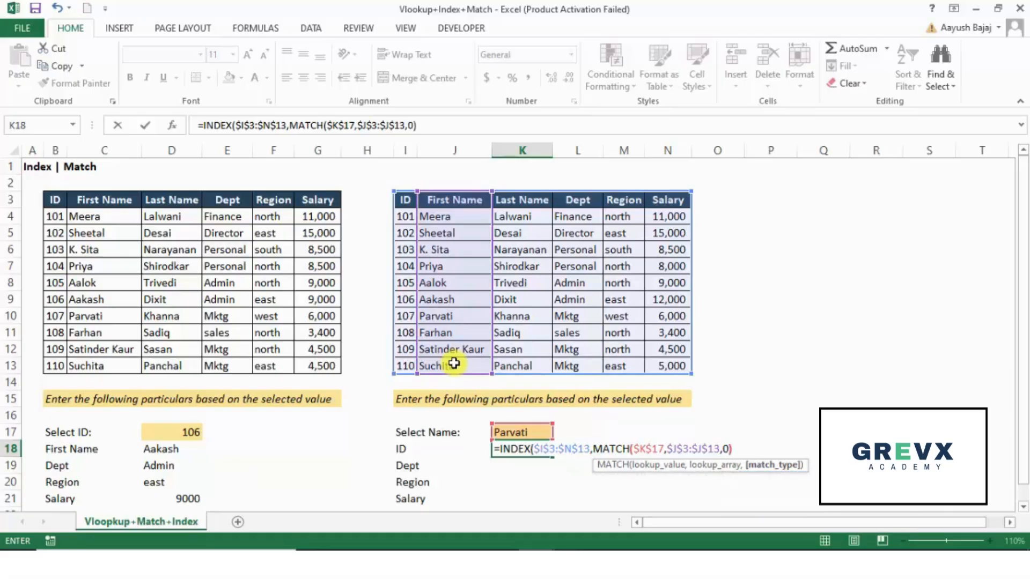
pyautogui.write(')')
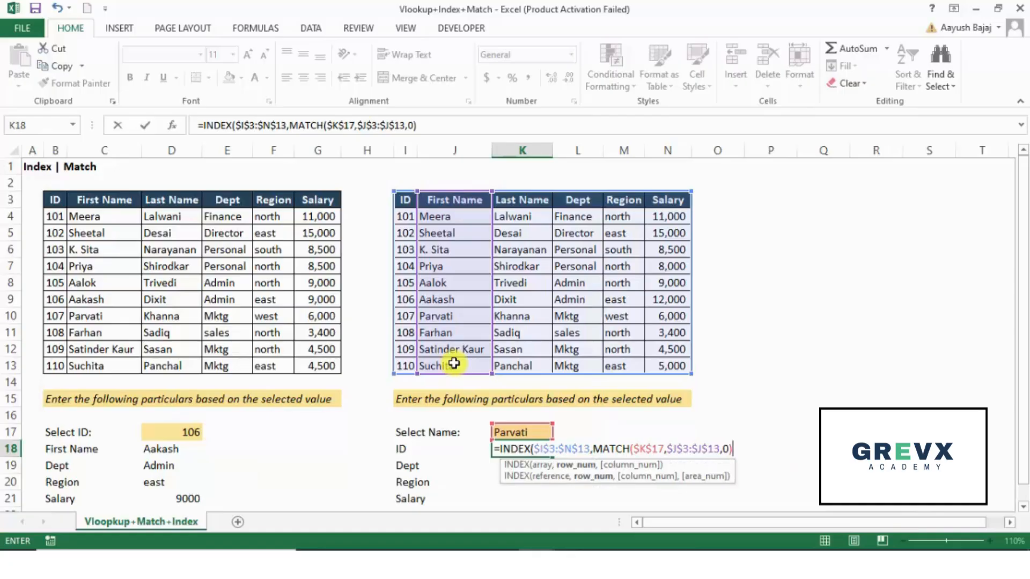
# - Add a second MATCH as the column argument, using the ID label cell as lookup value with only its column locked, $I18
pyautogui.write(',')
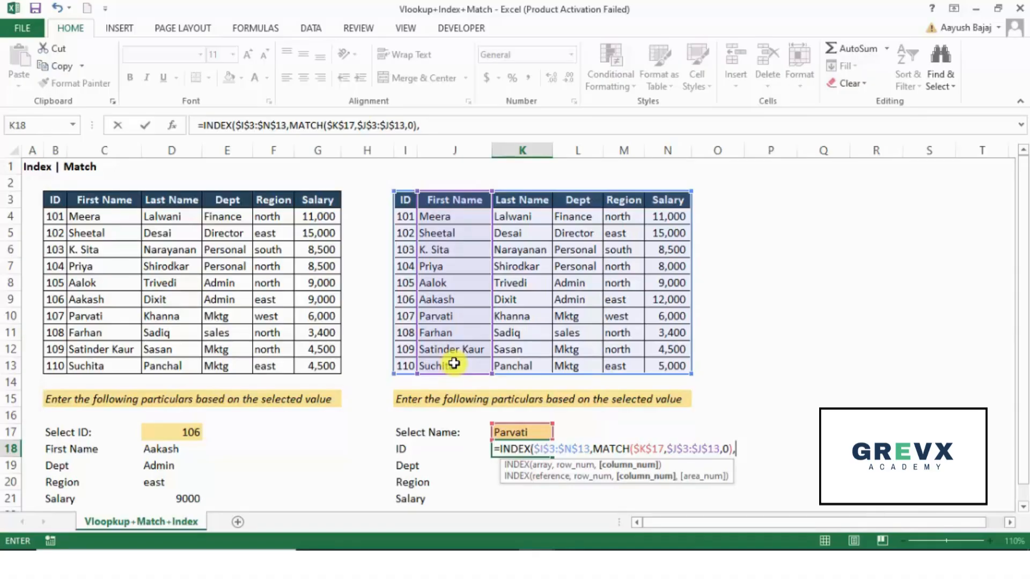
pyautogui.write('match')
pyautogui.press('Tab')
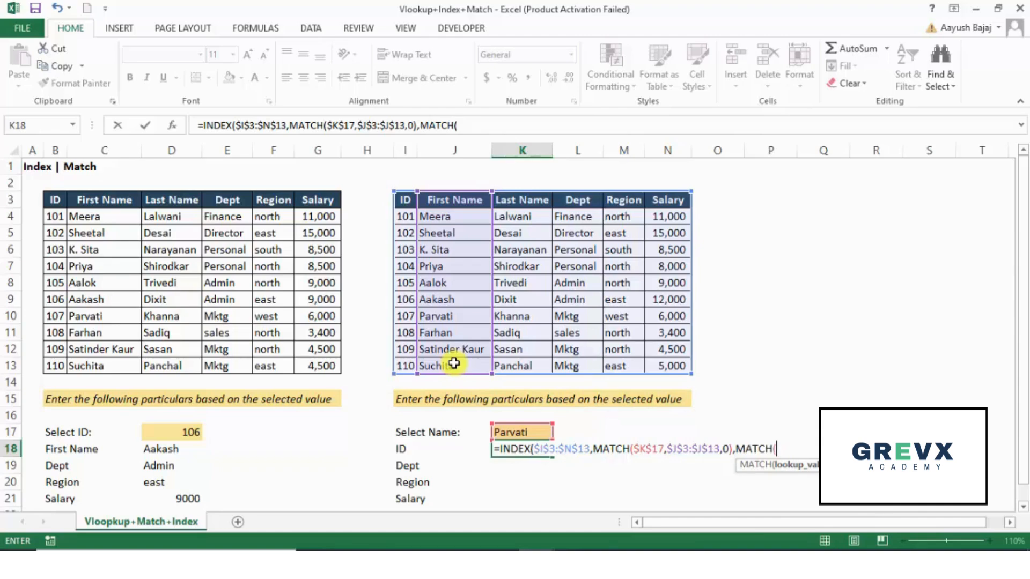
pyautogui.click(404, 451)
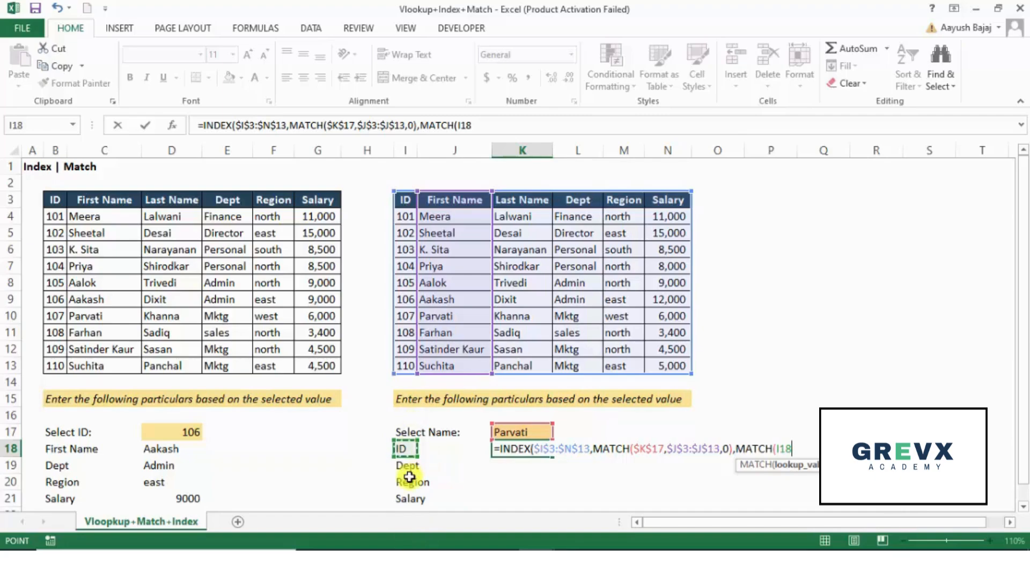
pyautogui.press('F4')
pyautogui.press('F4')
pyautogui.press('F4')
pyautogui.write(',')
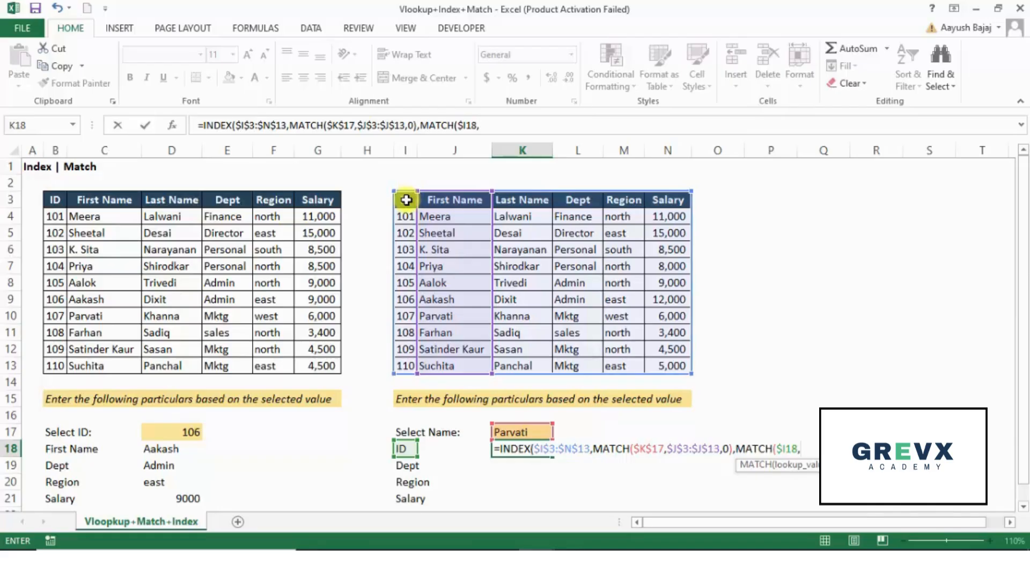
# - Complete the column MATCH with the locked header range $I$3:$N$3 and match type 0, and enter the formula in K18
pyautogui.moveTo(406, 200); pyautogui.dragTo(652, 202)
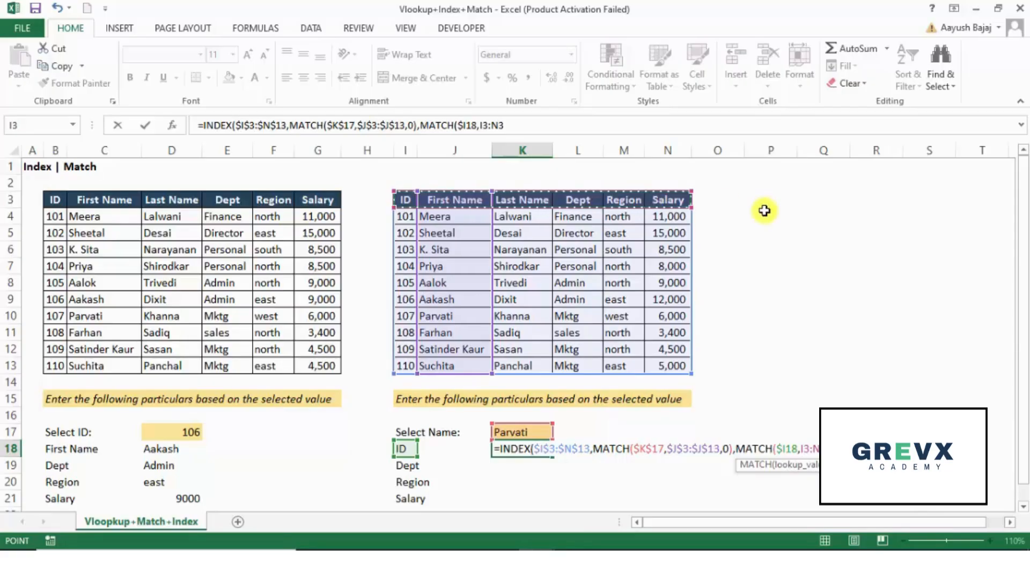
pyautogui.press('F4')
pyautogui.write(',')
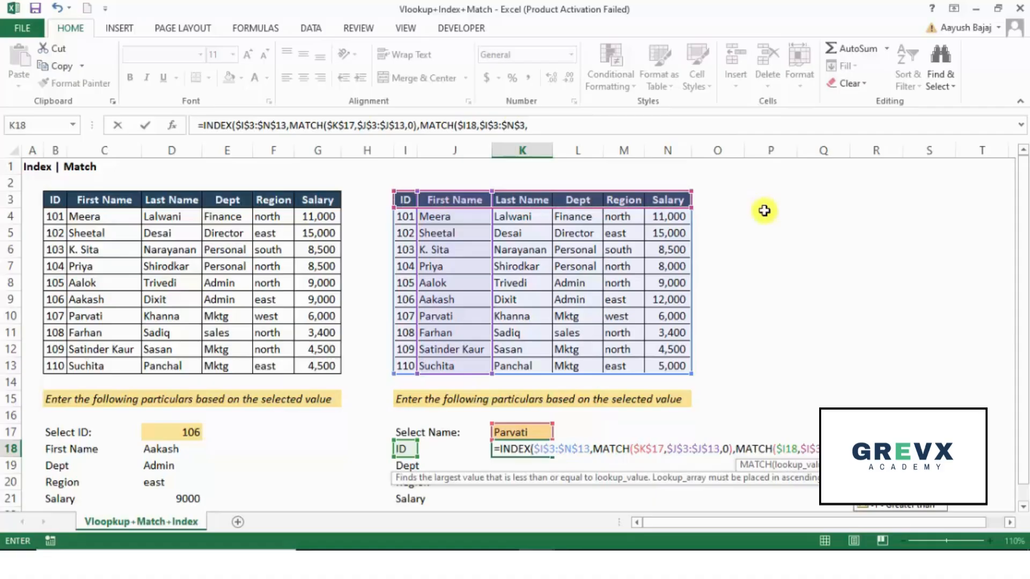
pyautogui.write('0)')
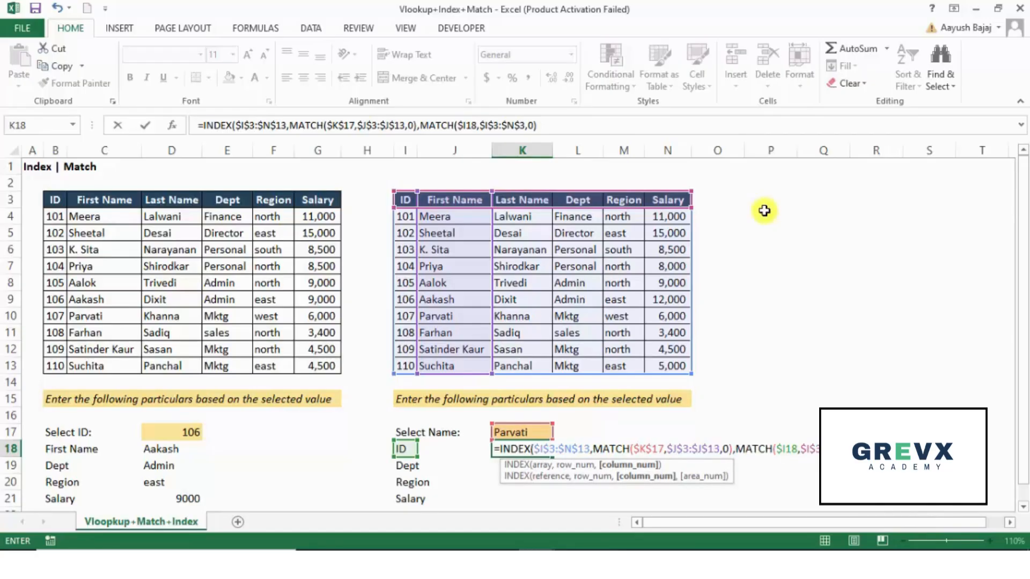
pyautogui.write(')')
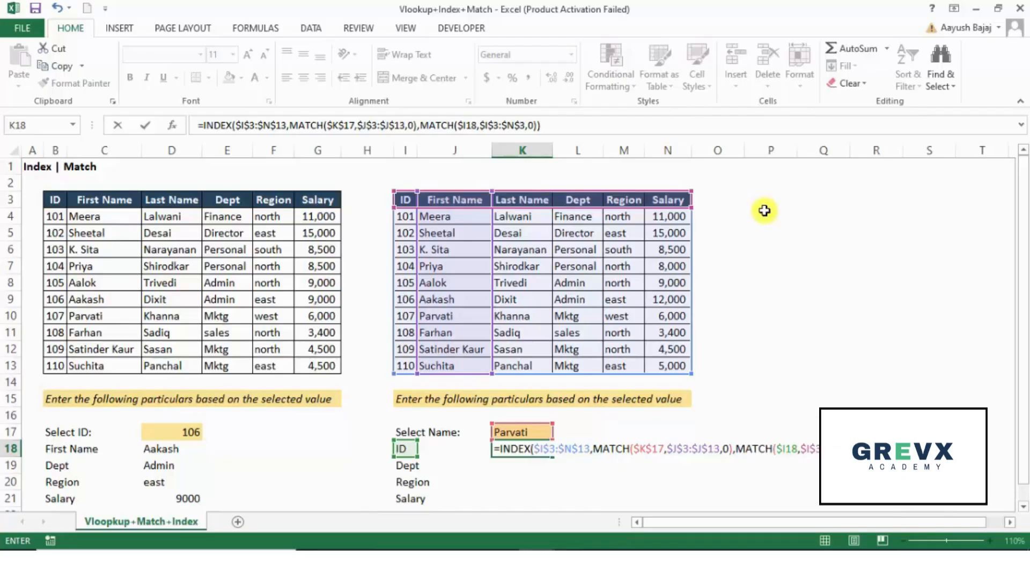
pyautogui.hotkey('ctrl', 'Return')
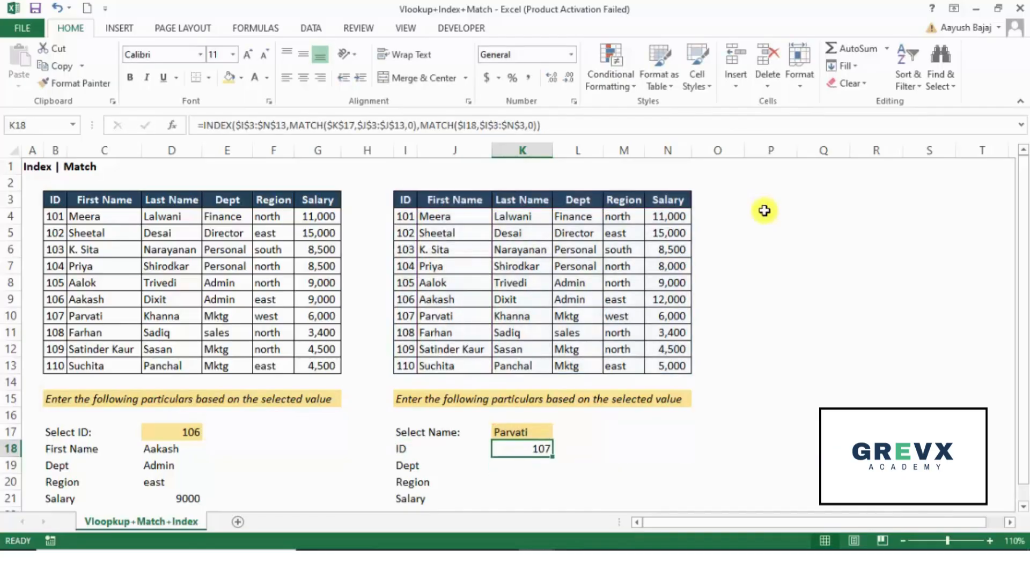
# - Copy the K18 formula down through K21 to fill the Dept, Region and Salary cells
pyautogui.hotkey('ctrl', 'c')
pyautogui.hotkey('shift', 'Down')
pyautogui.hotkey('shift', 'Down')
pyautogui.hotkey('shift', 'Down')
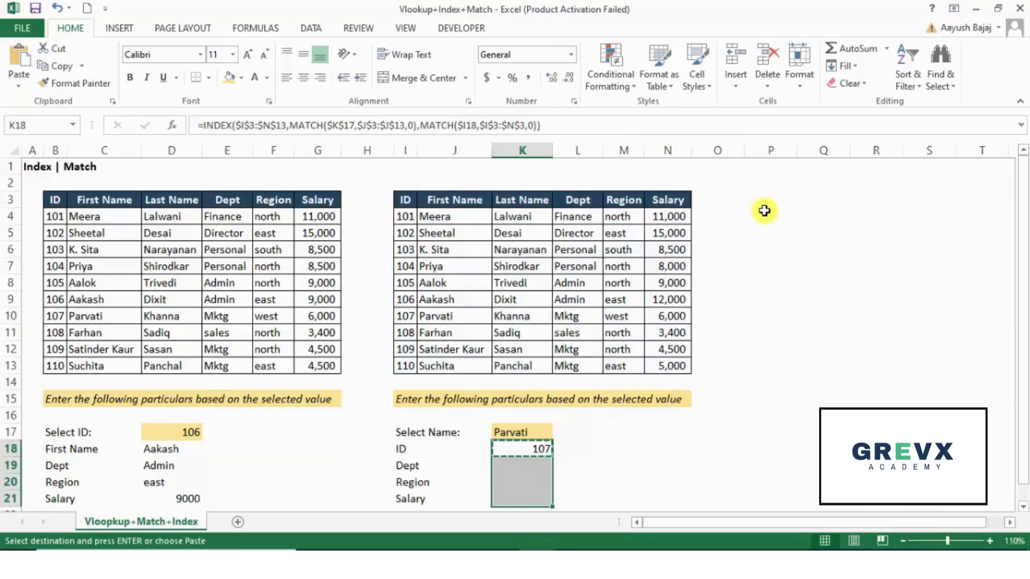
pyautogui.press('Return')
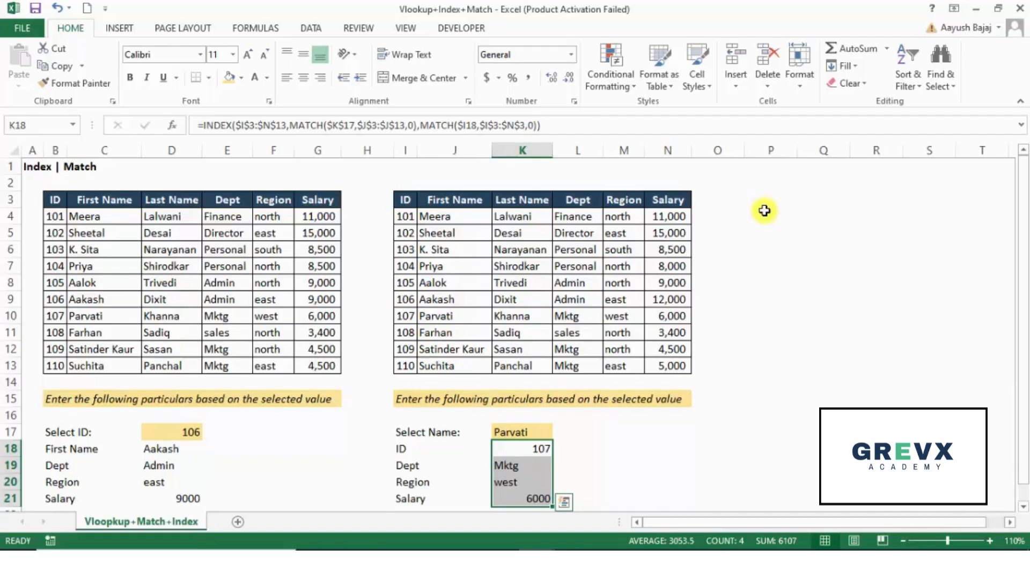
# - Set the Select Name cell K17 to the fourth employee's first name and check the lookup formulas in K18:K21
pyautogui.press('Up')
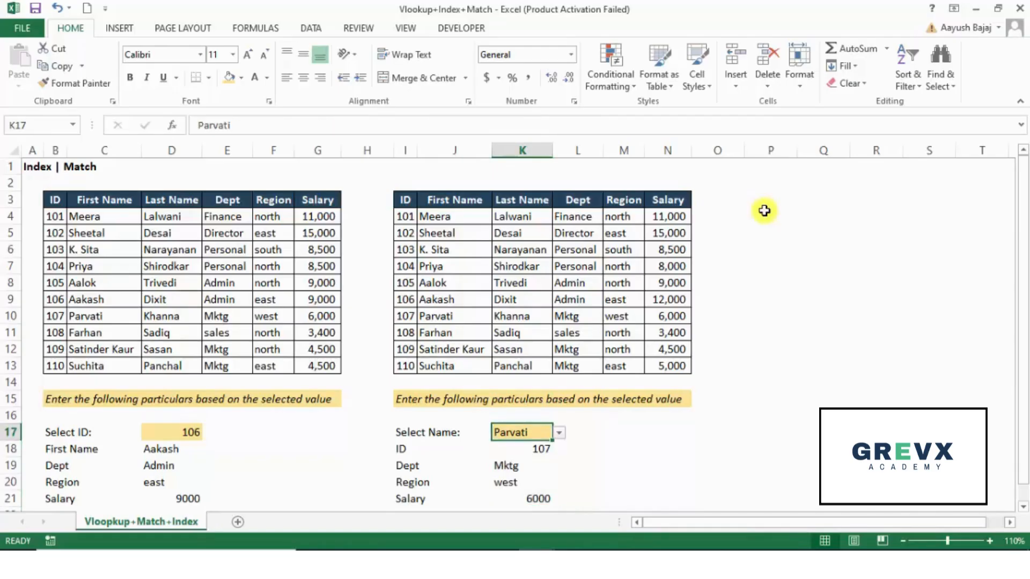
pyautogui.hotkey('alt', 'Down')
pyautogui.press('Down')
pyautogui.press('Up')
pyautogui.press('Up')
pyautogui.press('Up')
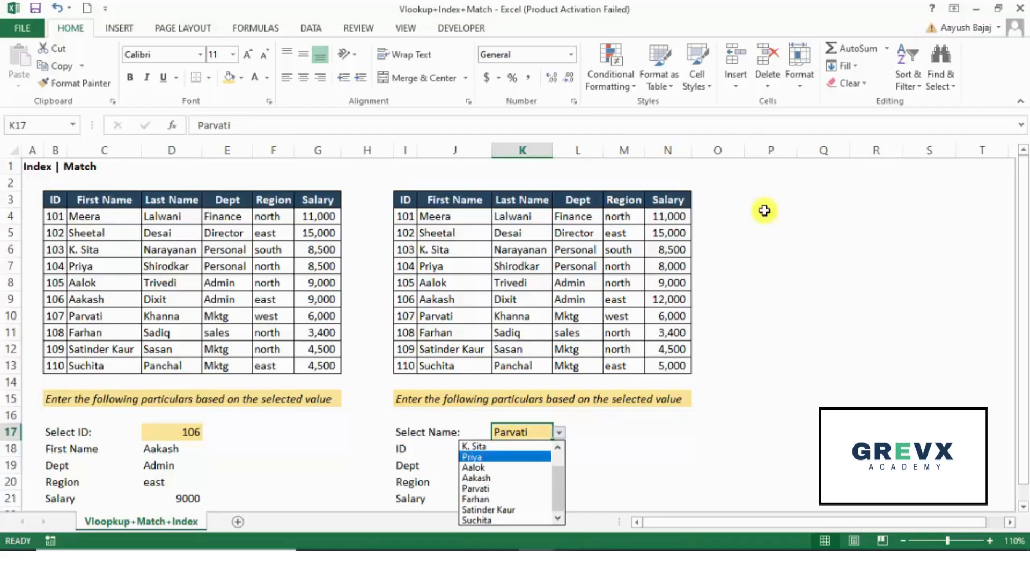
pyautogui.press('Return')
pyautogui.press('Down')
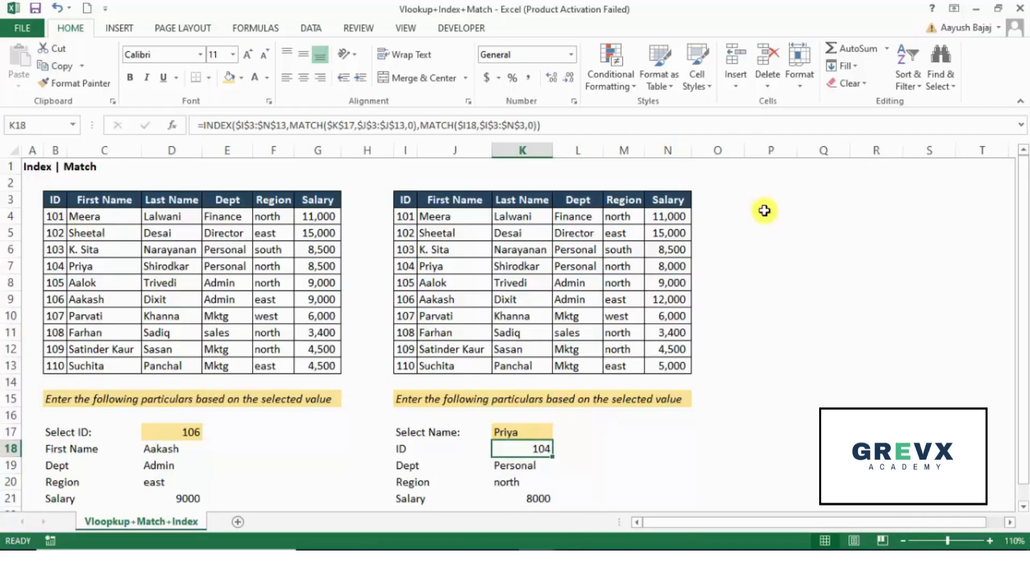
pyautogui.press('Down')
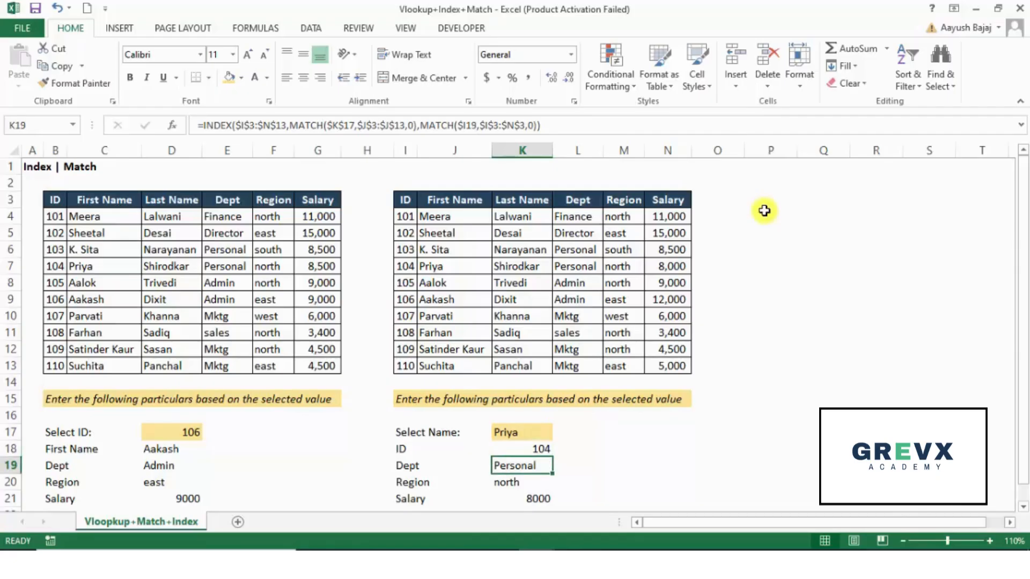
pyautogui.press('Down')
pyautogui.press('Down')
# - Set the Select Name cell K17 to the first employee's first name from its list to test the lookups
pyautogui.press('Up')
pyautogui.press('Up')
pyautogui.press('Up')
pyautogui.press('Up')
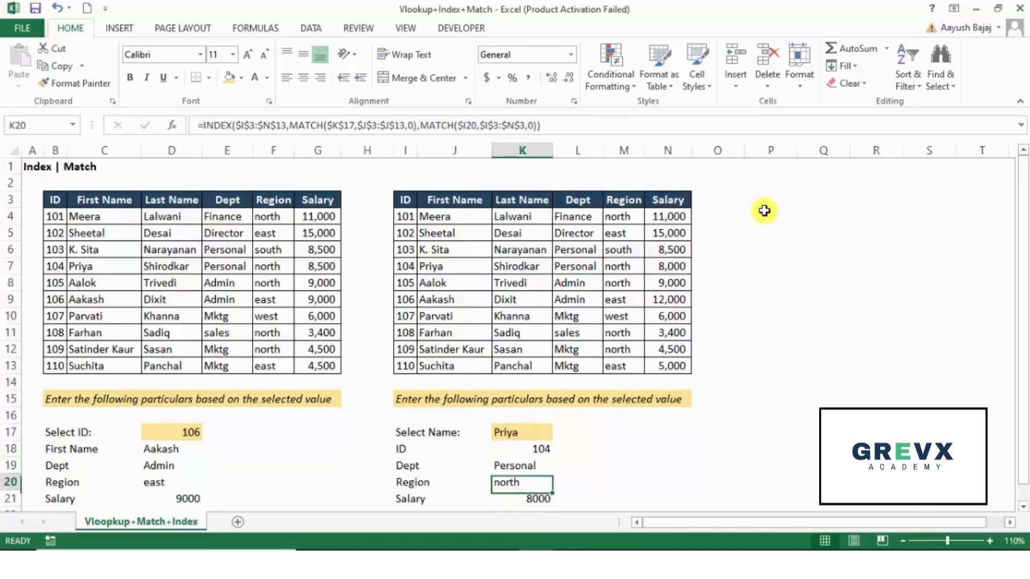
pyautogui.hotkey('alt', 'Down')
pyautogui.press('Up')
pyautogui.press('Up')
pyautogui.press('Up')
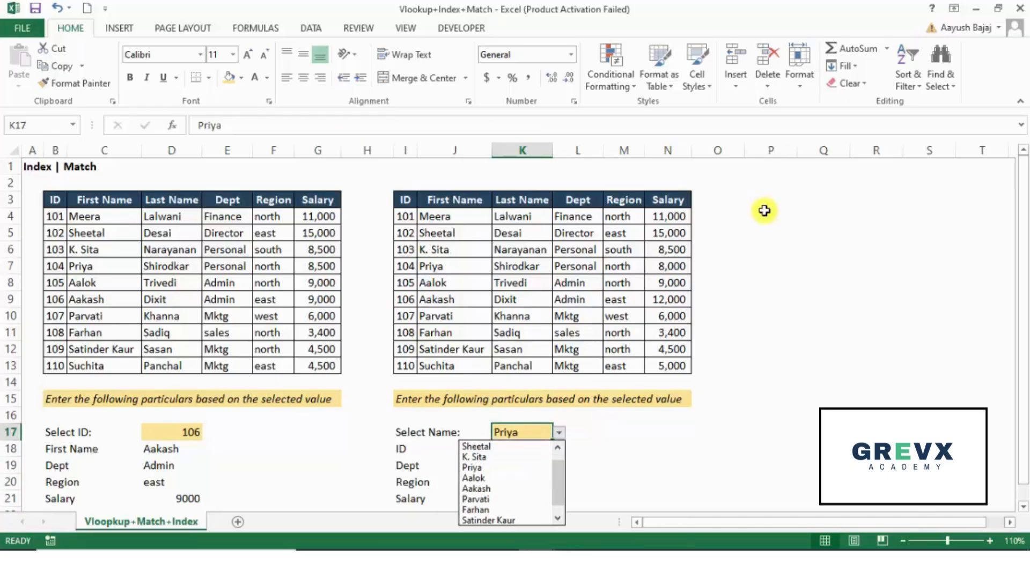
pyautogui.press('Escape')
pyautogui.press('Return')
pyautogui.press('Down')
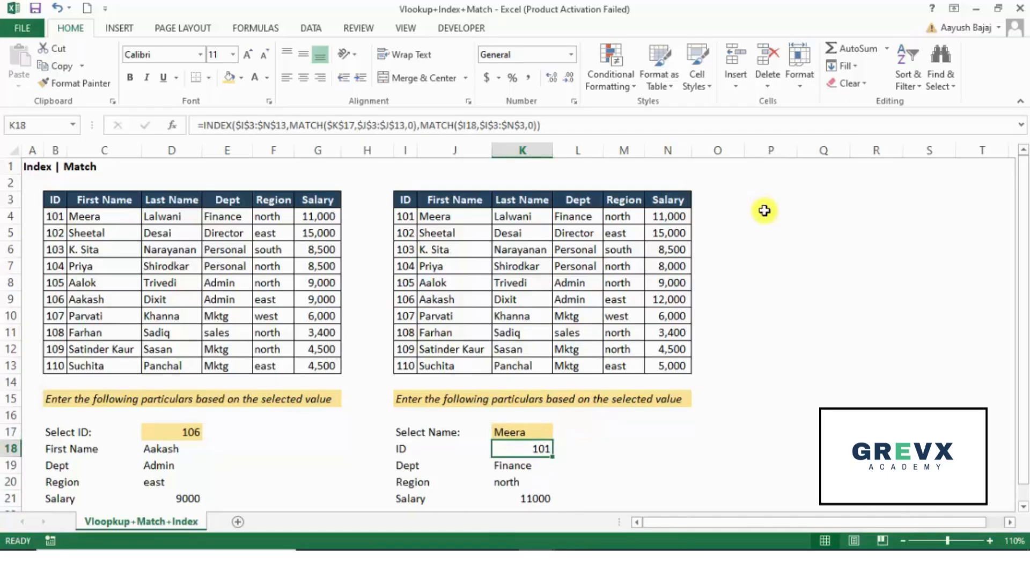
# - Open the INDEX and MATCH formula in K18 to examine its cell references
pyautogui.press('Up')
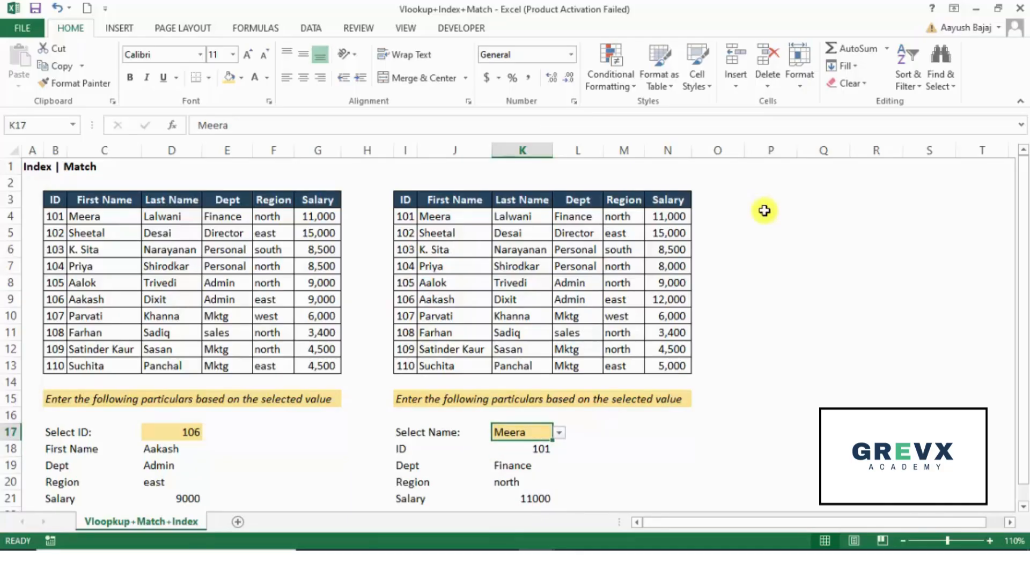
pyautogui.press('Down')
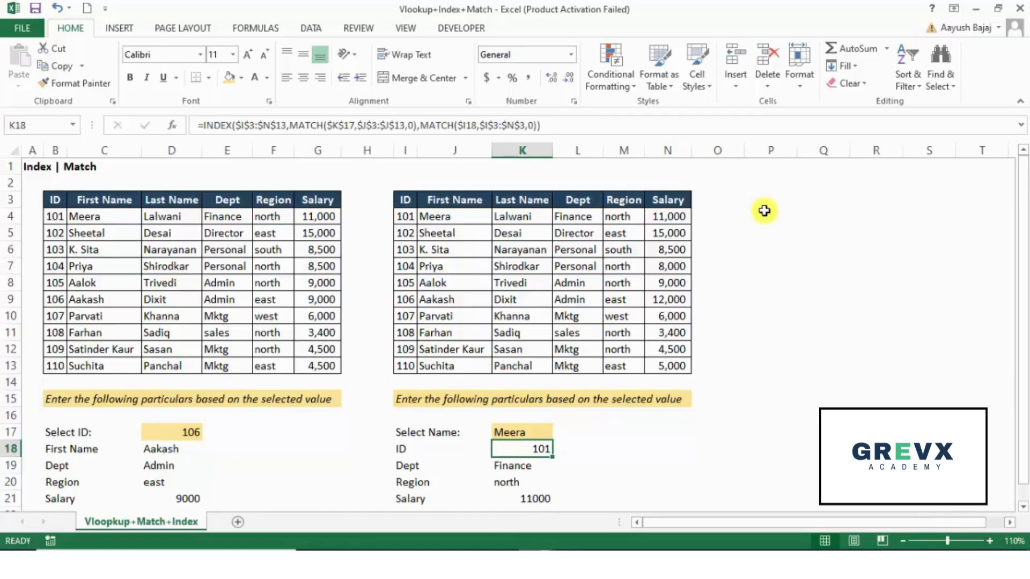
pyautogui.press('F2')
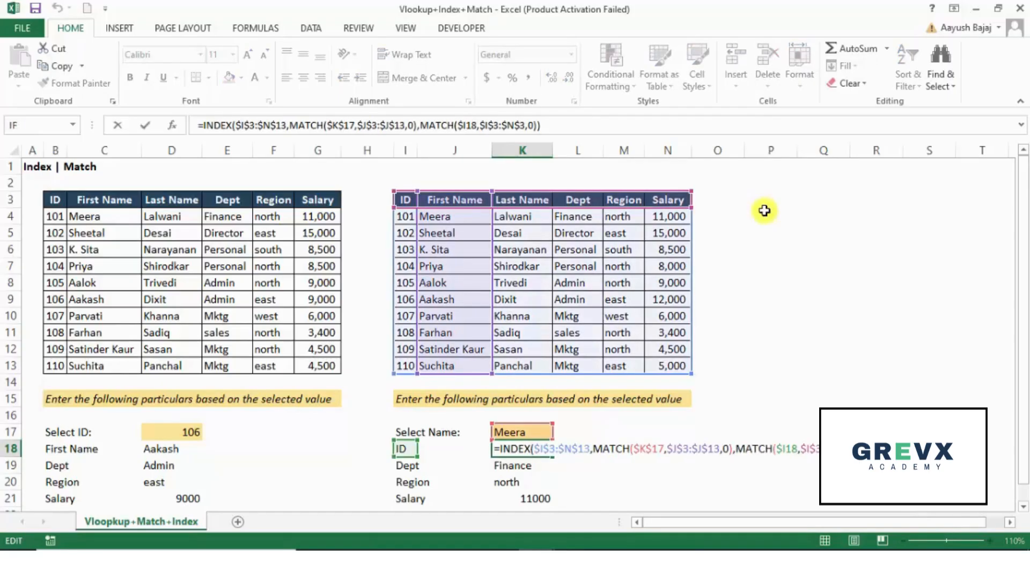